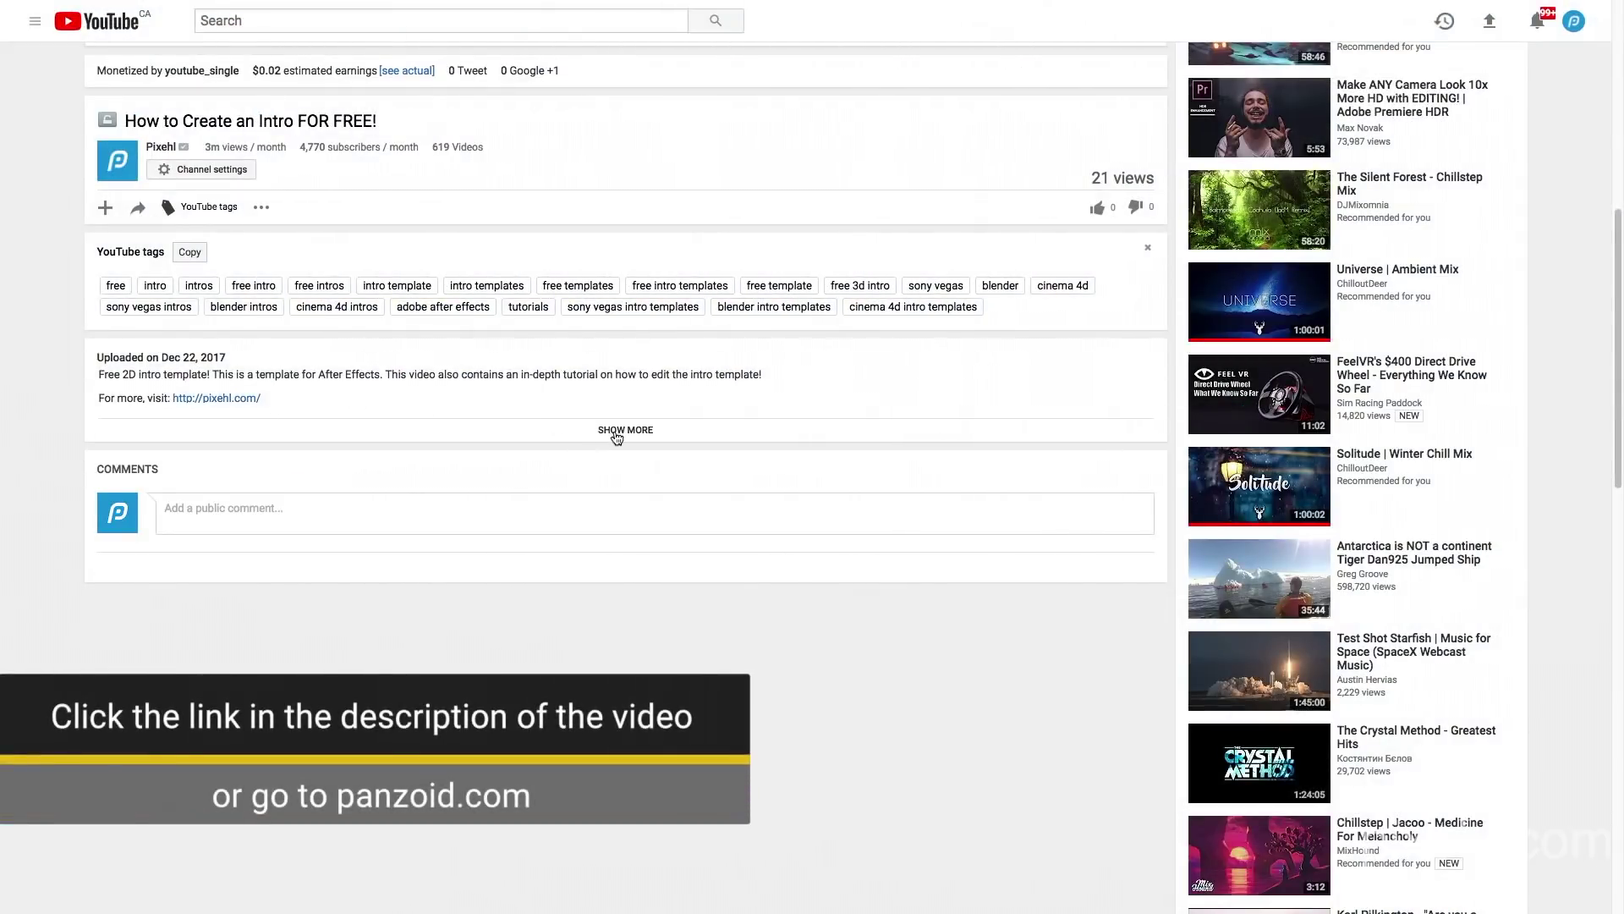
- Load the AMAZING COLORFUL INTRO TEMPLATE! SYNC 2D! into Clipmaker via the video description link
left_click(616, 432)
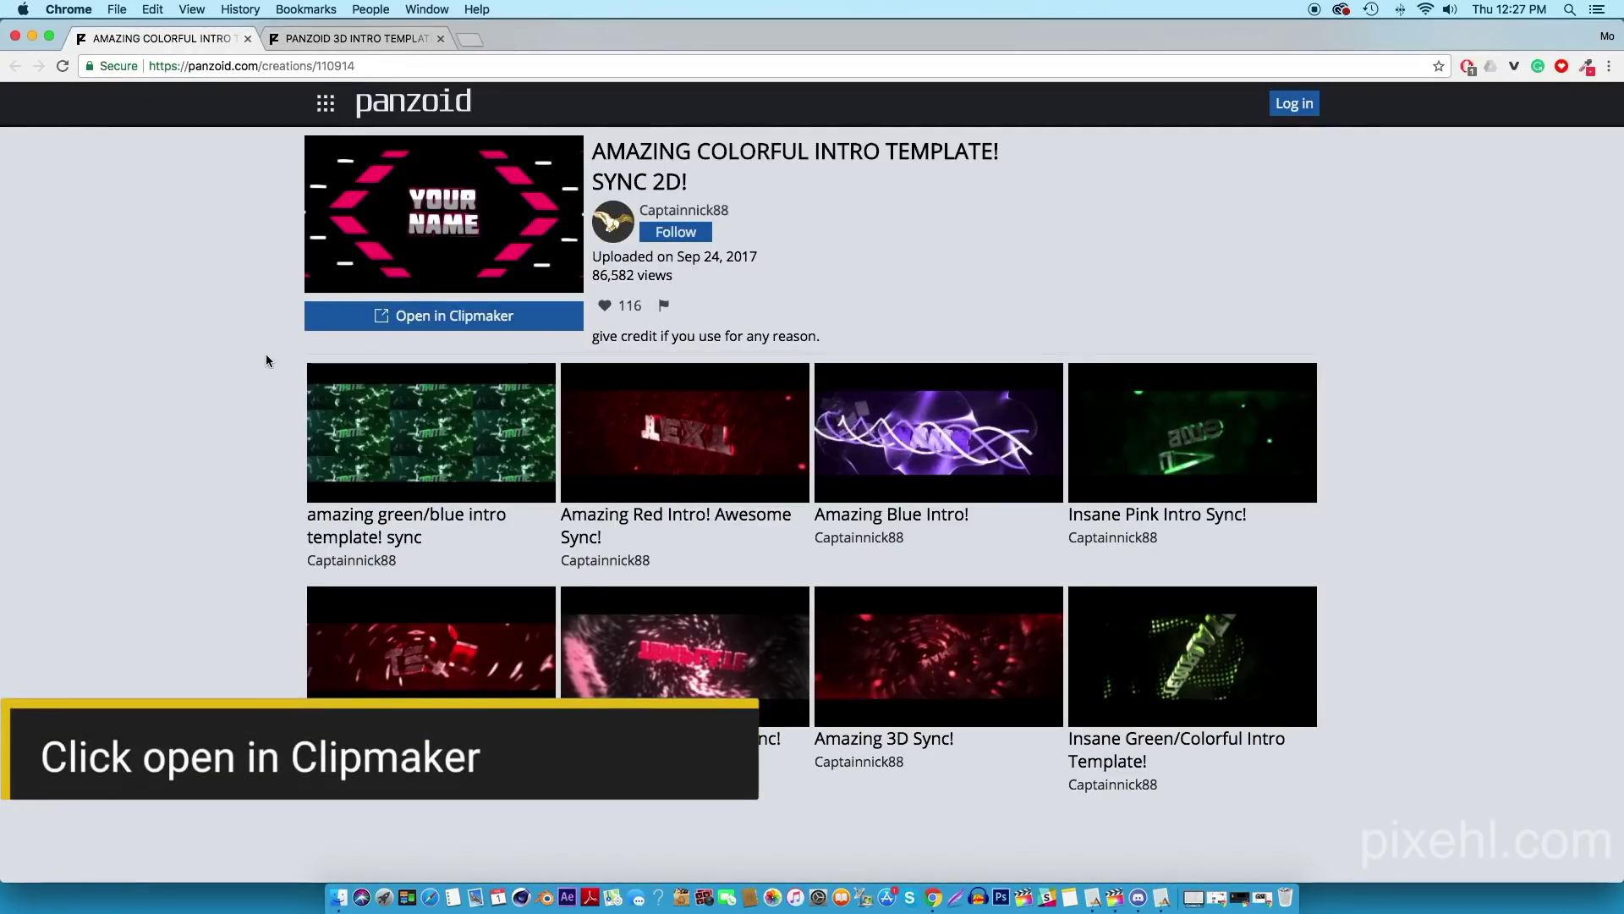
left_click(370, 332)
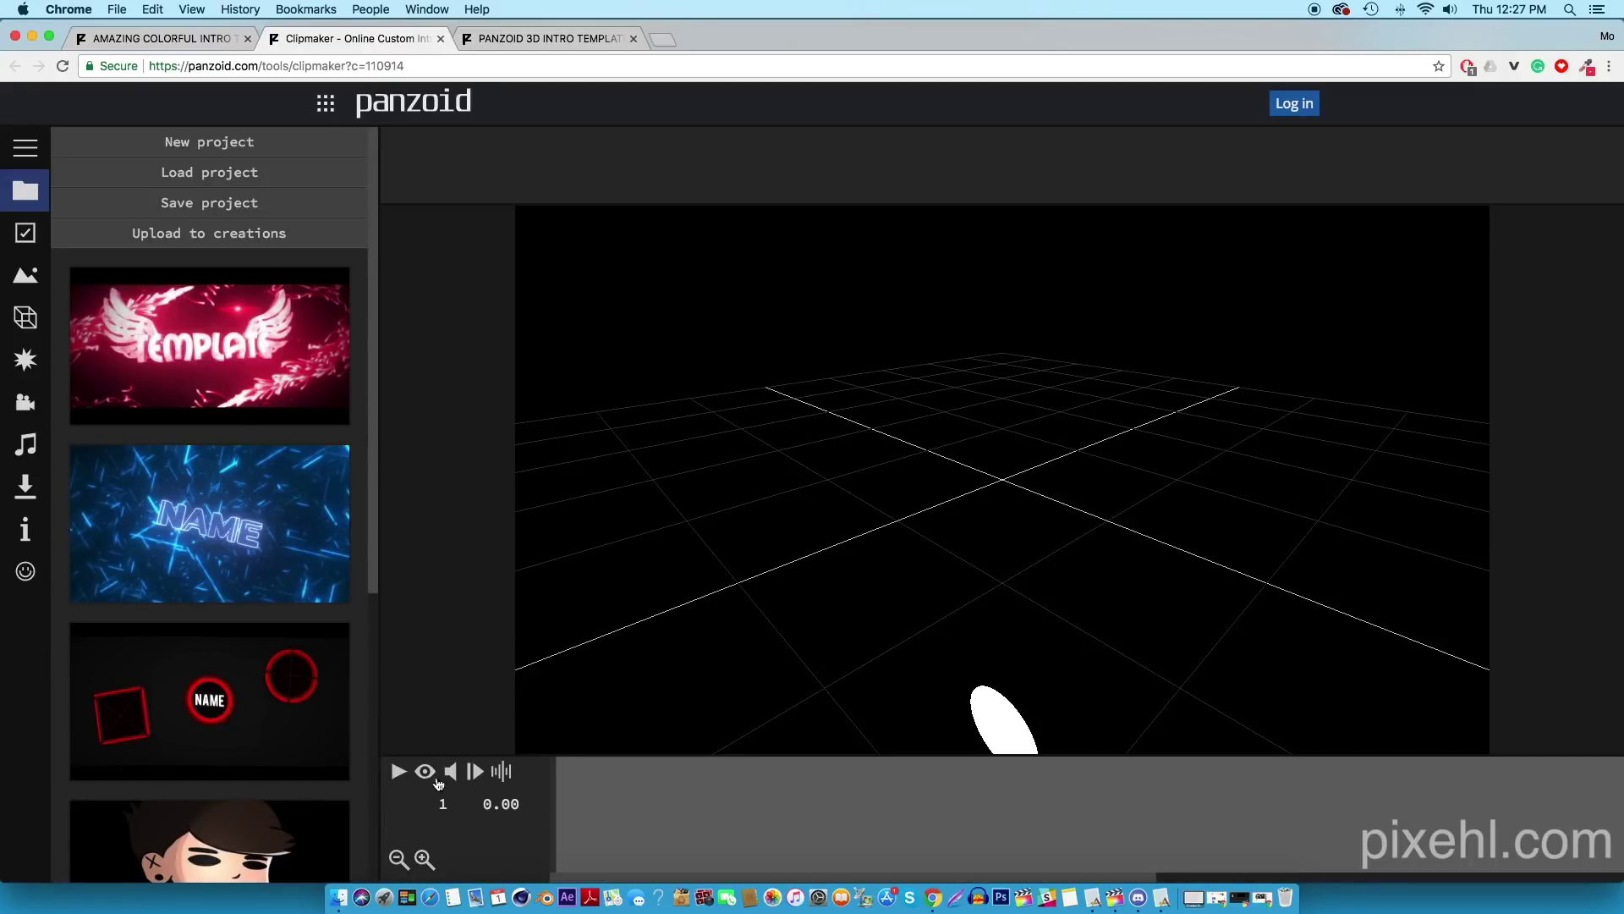
- Play the template preview, then pause it at 5.33 s on the YOUR NAME frame
left_click(399, 771)
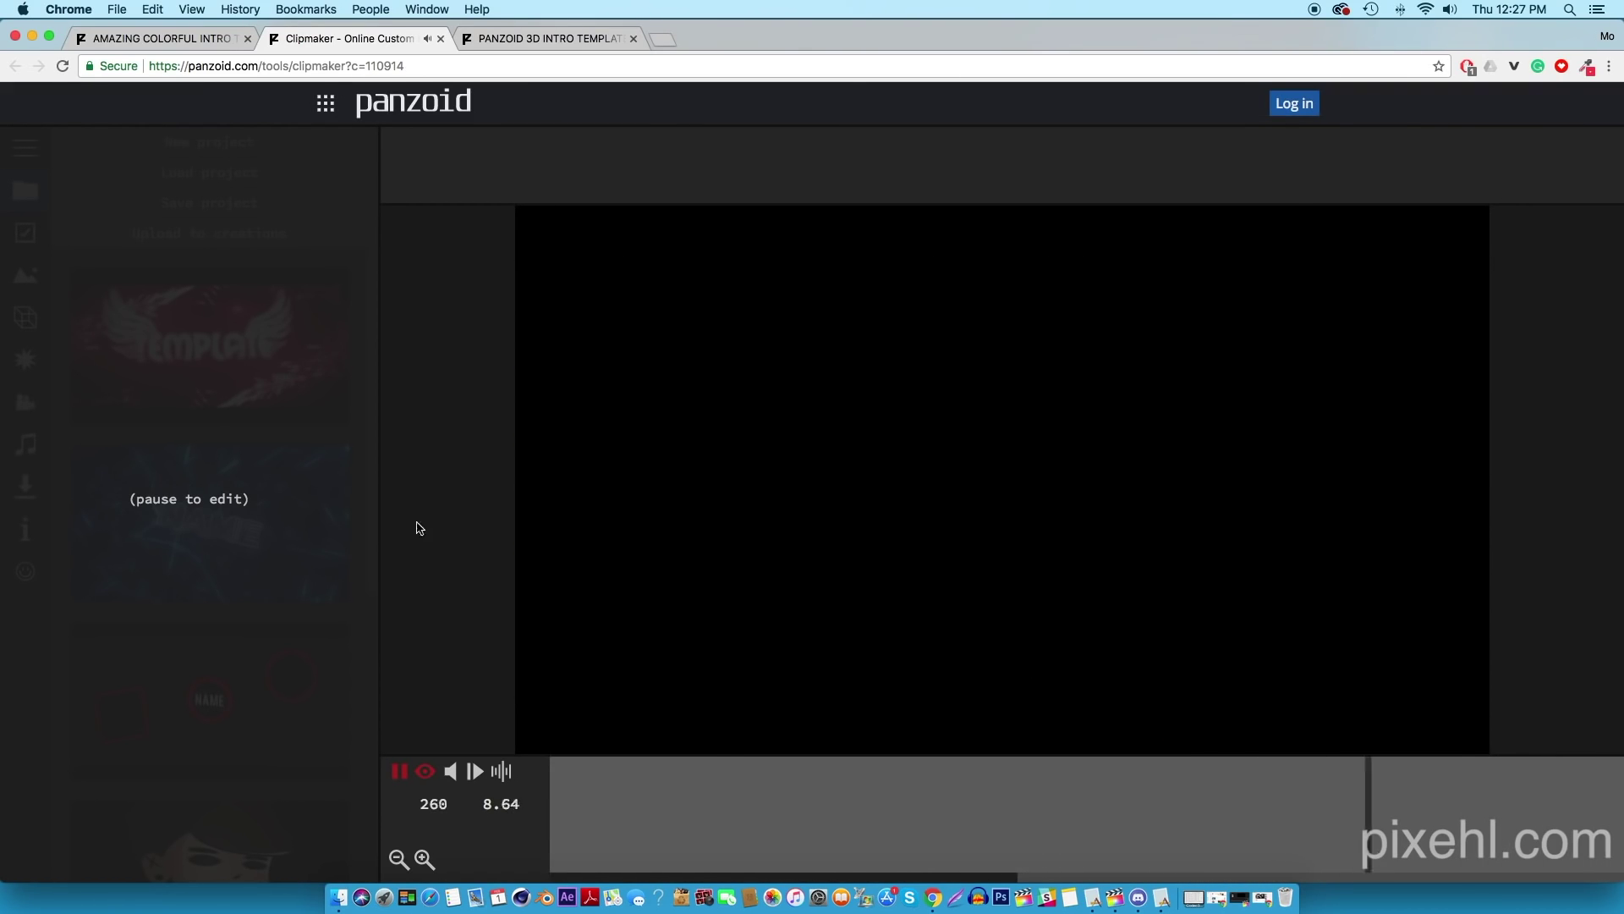
left_click(401, 772)
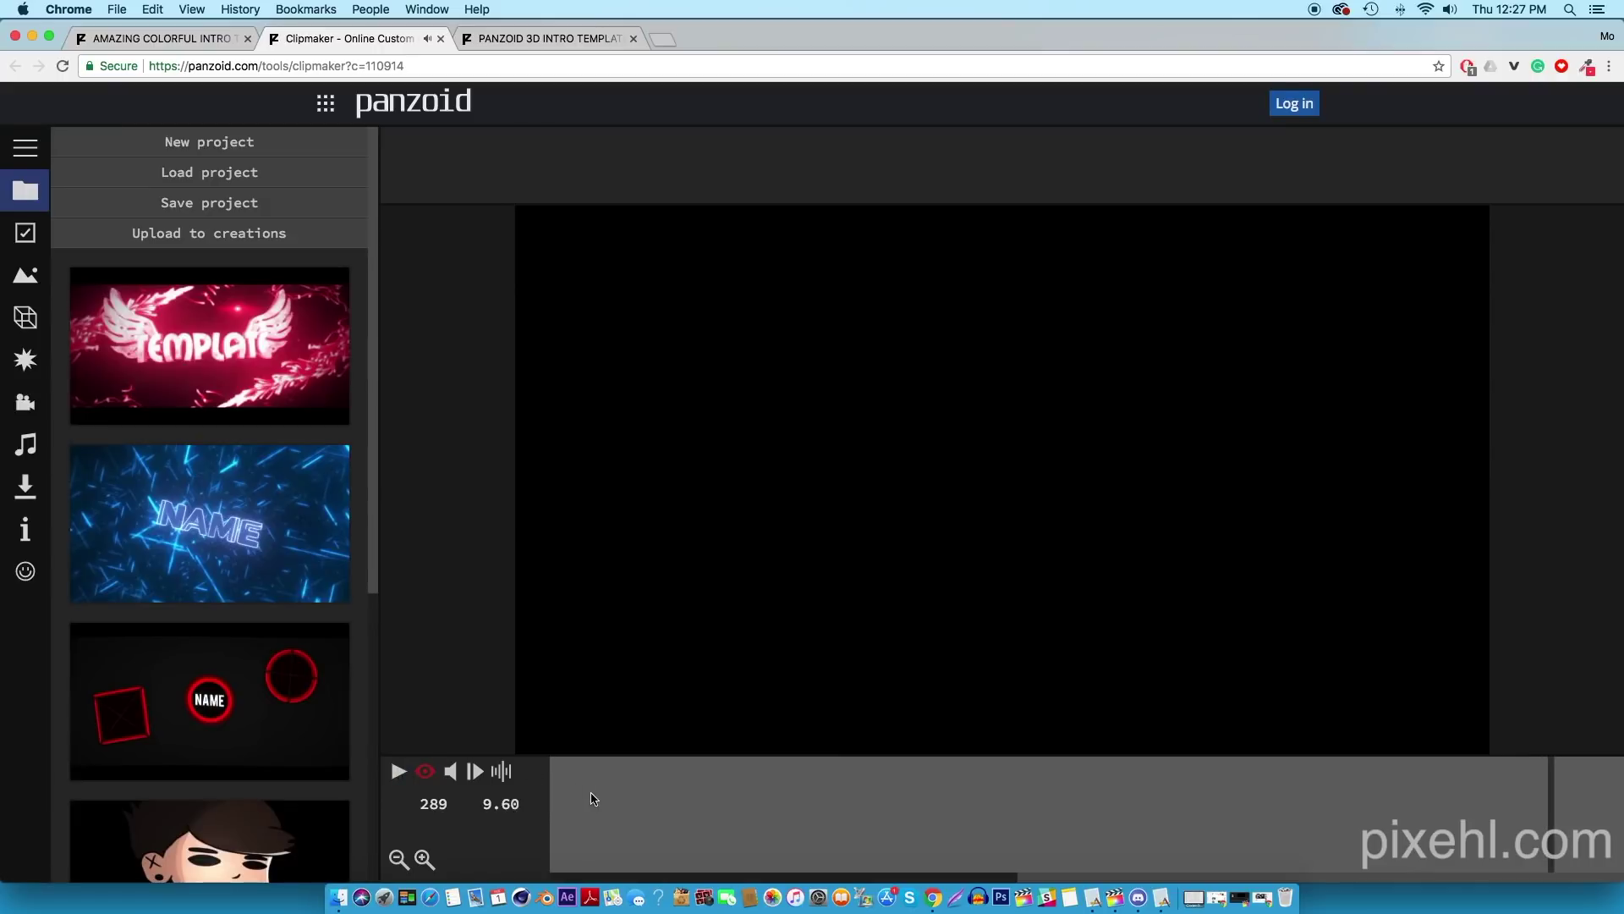
left_click_drag(672, 797, 738, 808)
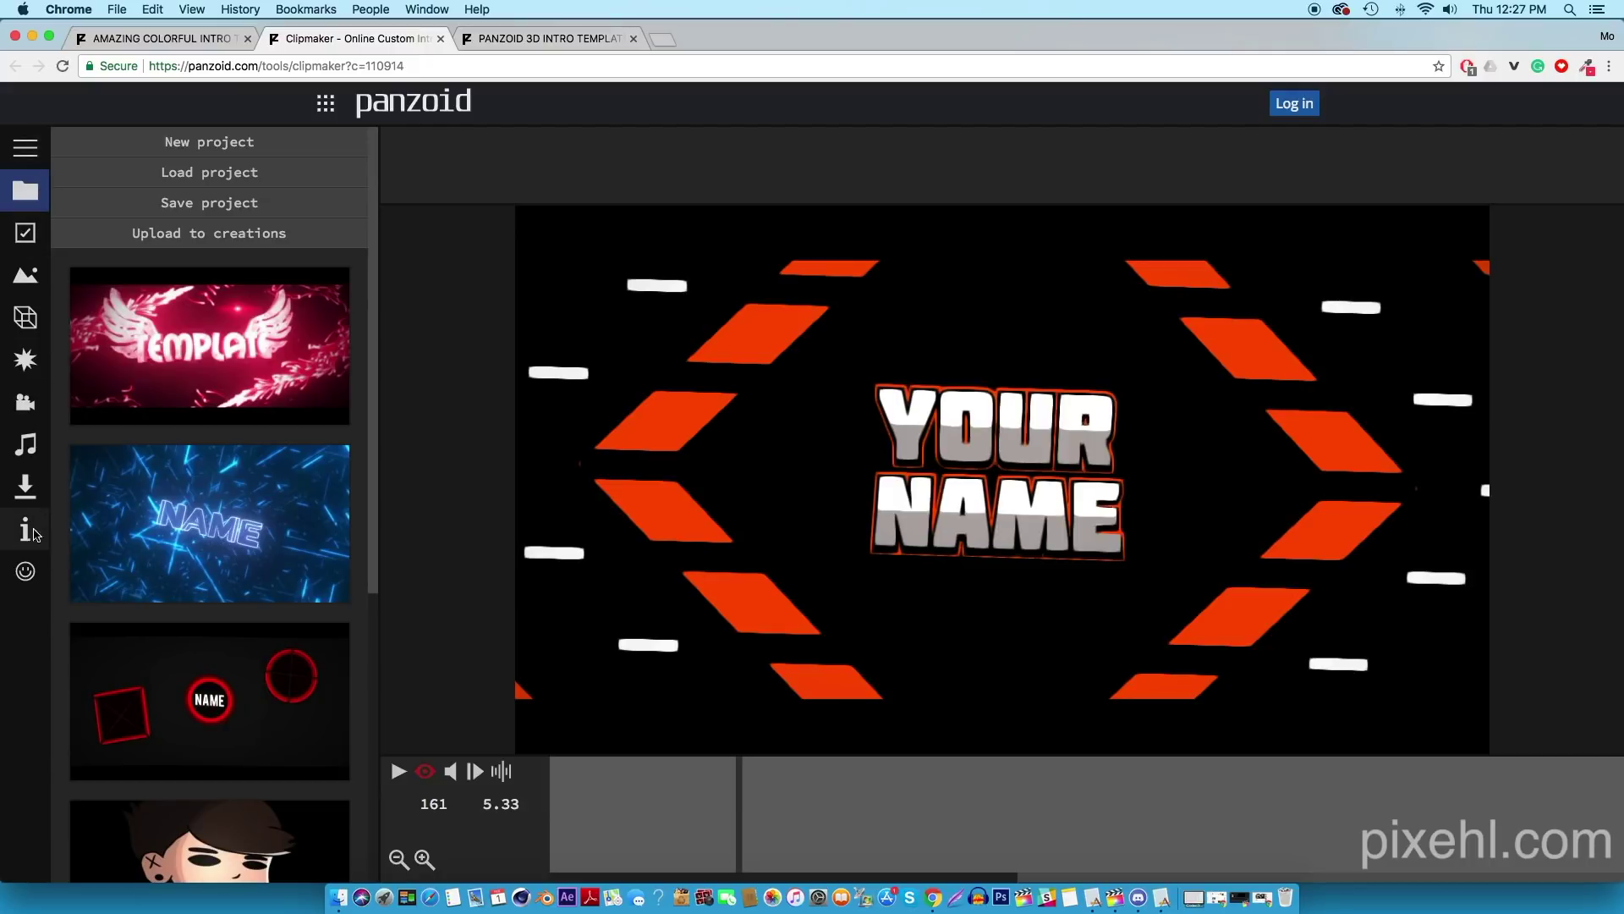
- Show the Basic settings: 1920x1080 resolution, 30 frame rate, 10.0-second length
left_click(26, 233)
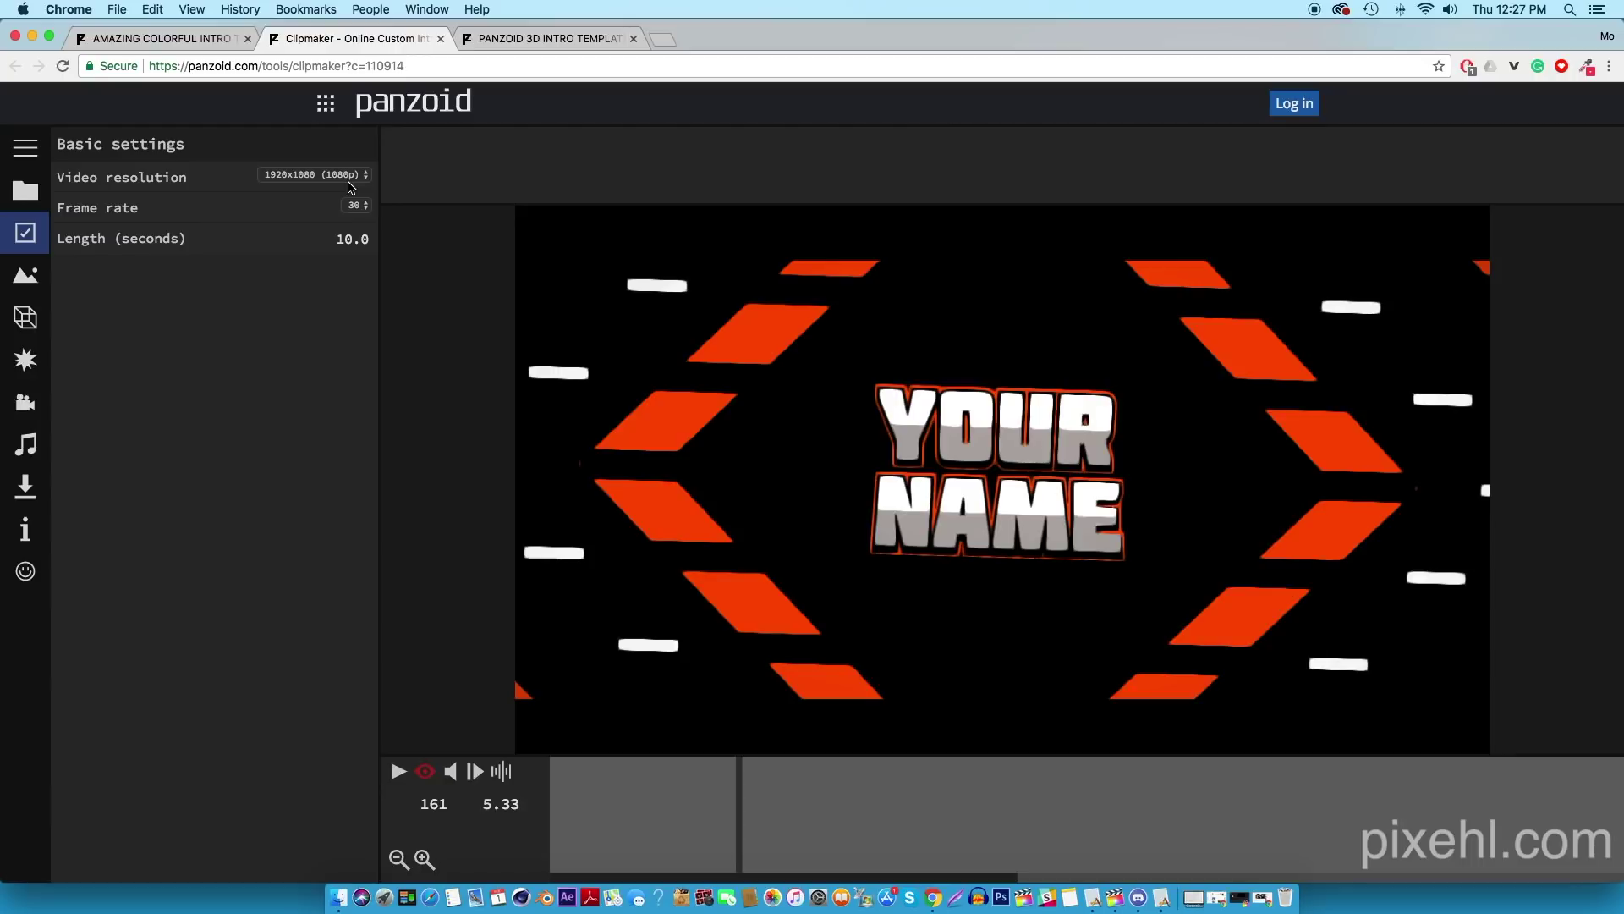
- Switch the scene type to Outdoor and scrub back to an earlier frame
left_click(34, 276)
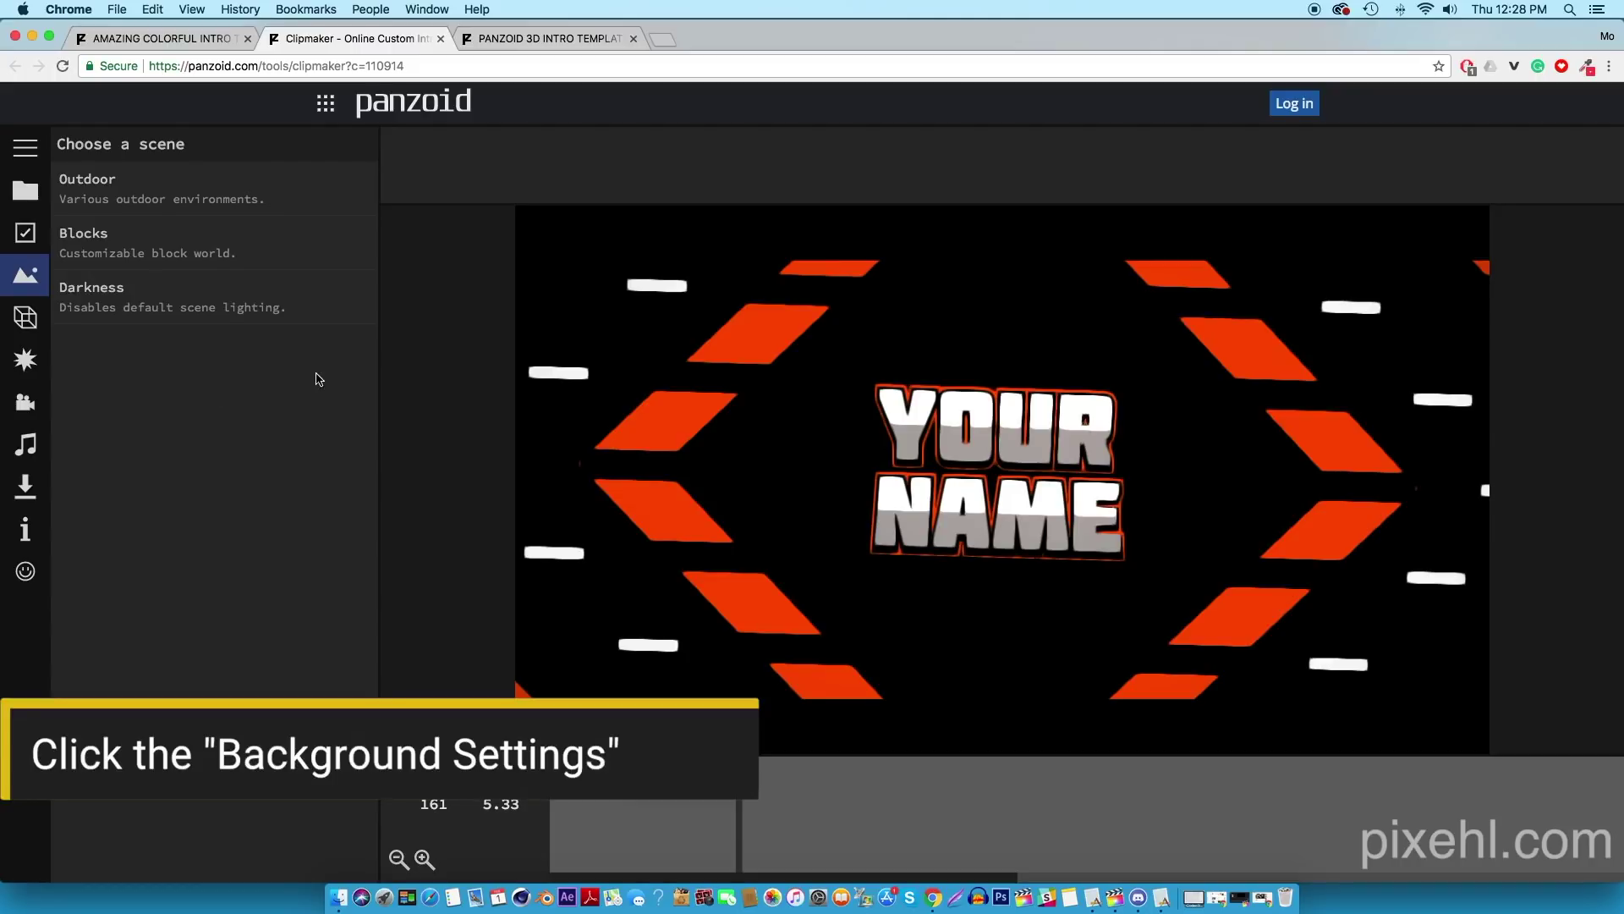
left_click(246, 191)
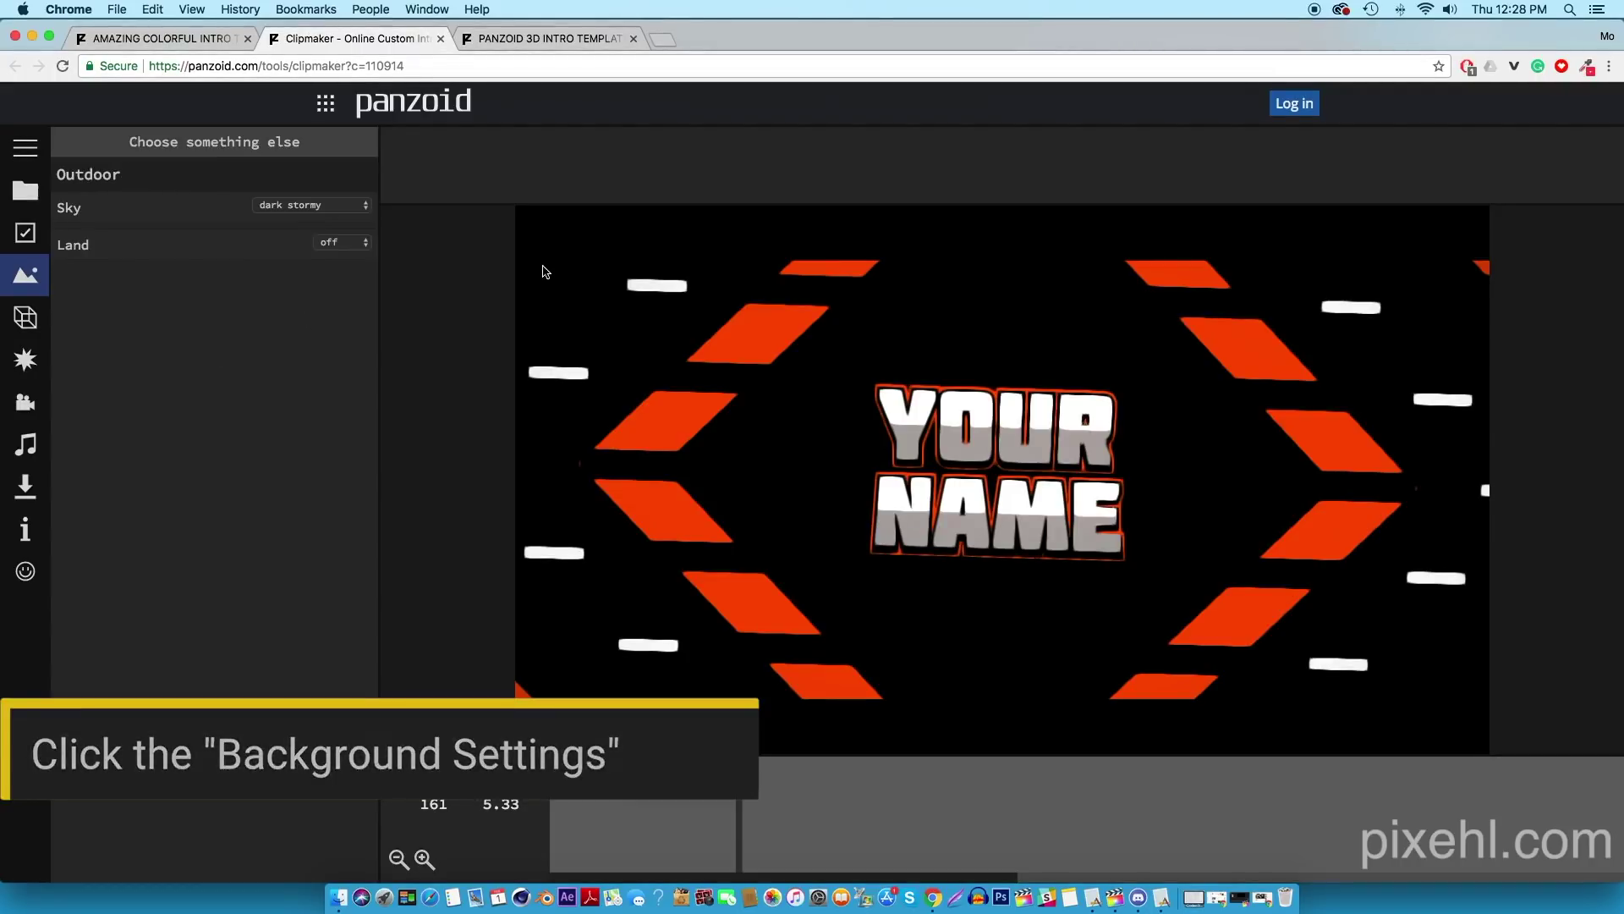
left_click(347, 208)
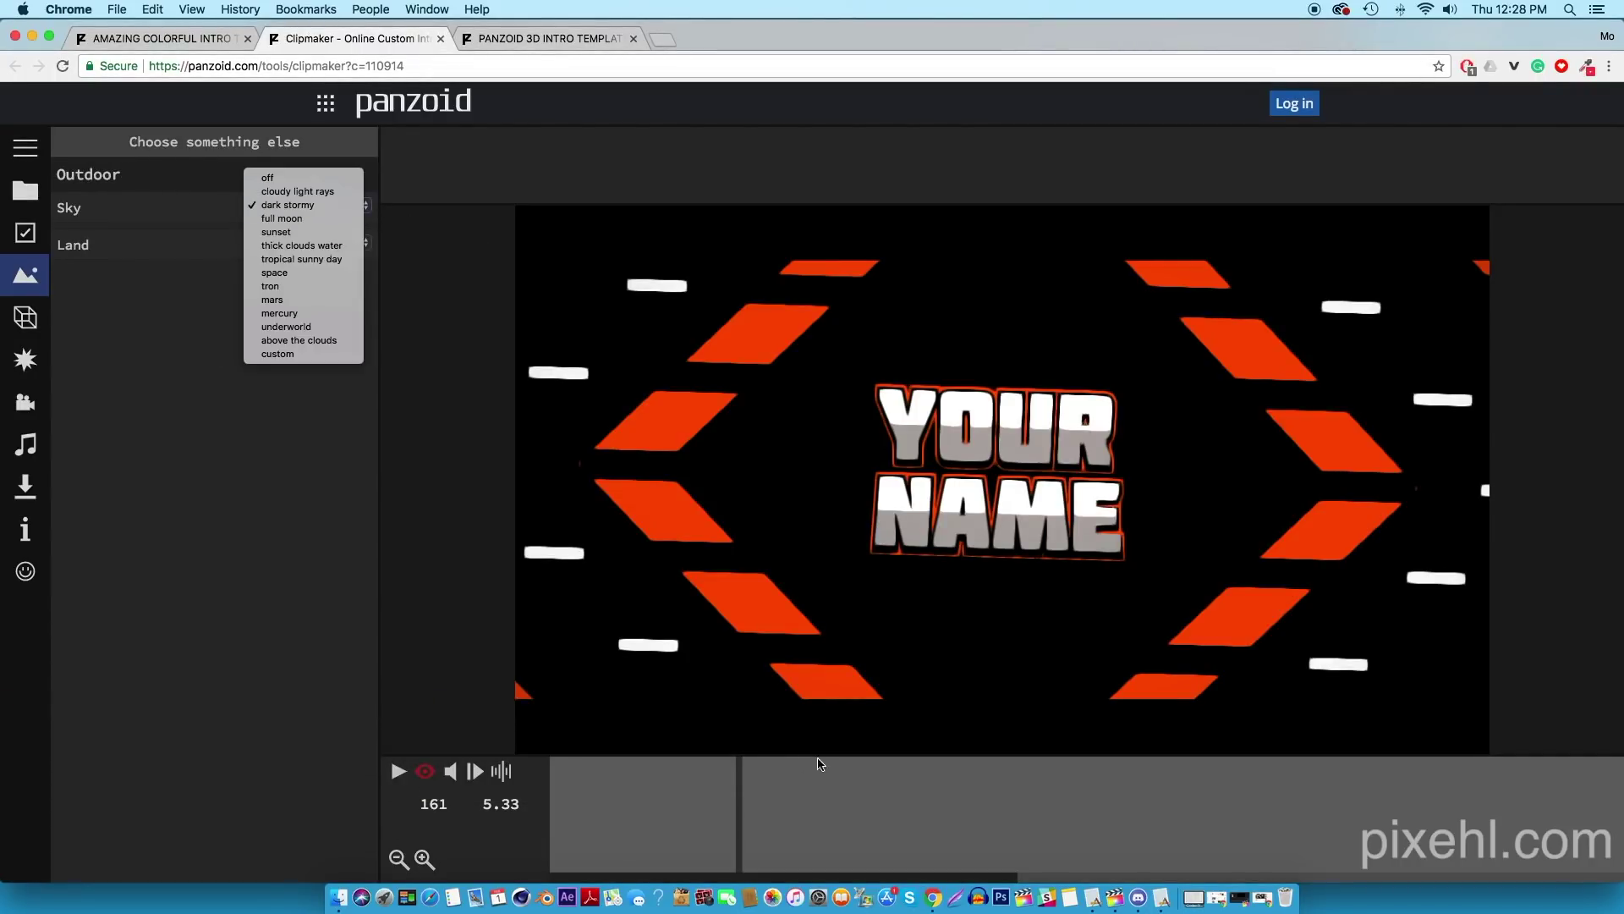
left_click(637, 798)
left_click_drag(638, 798, 53, 846)
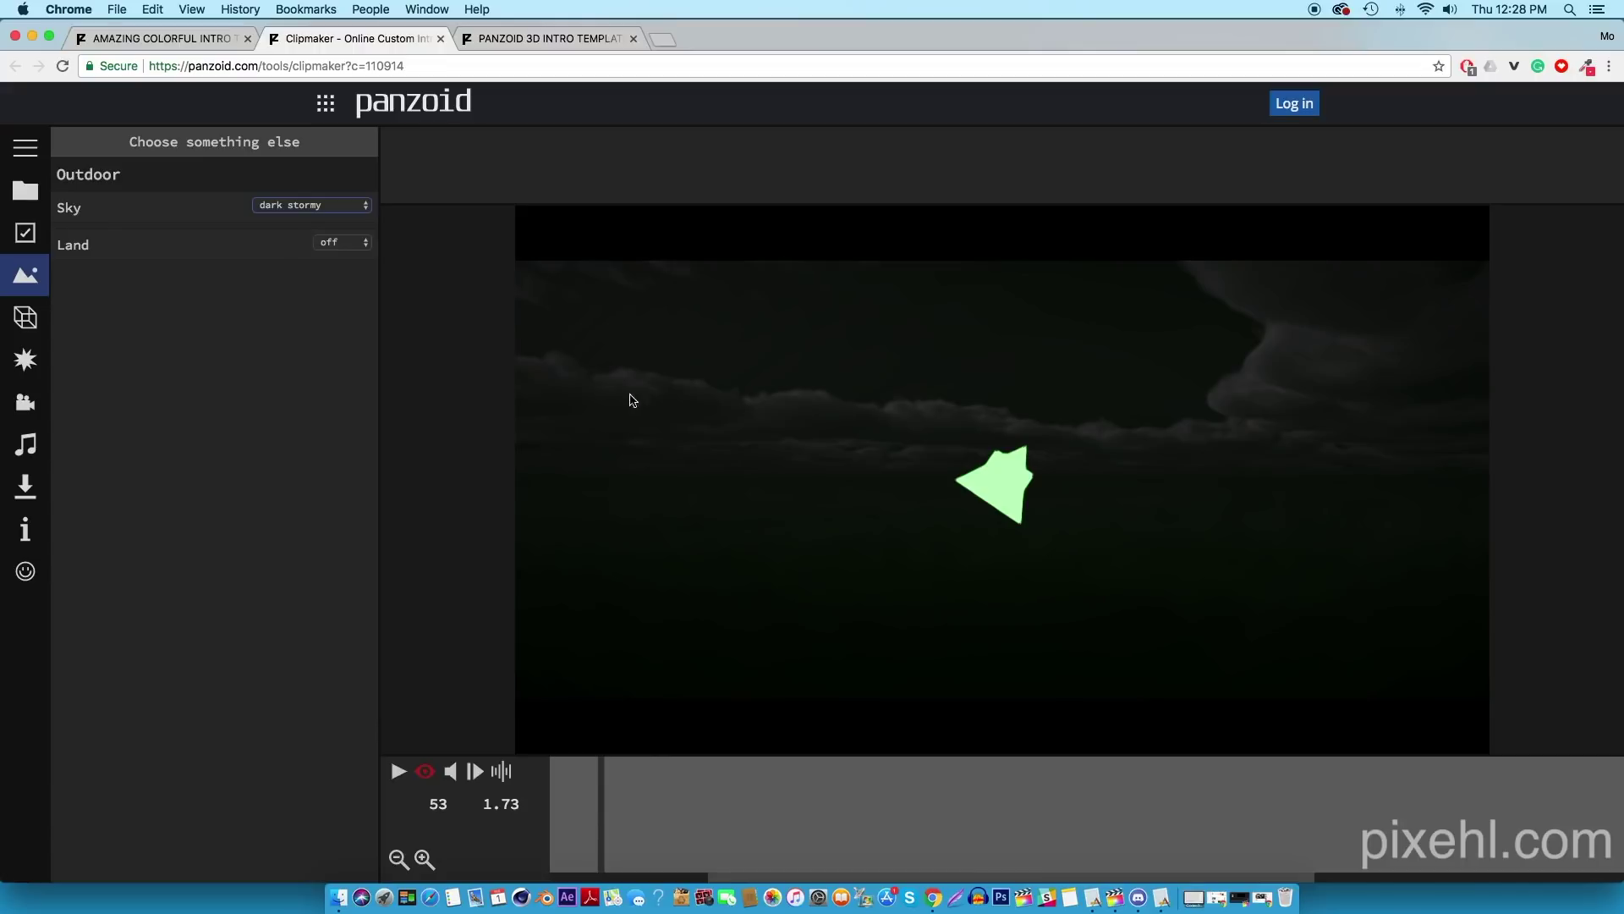
- Try the sunset, space, tron and mars skies, then settle on dark stormy
left_click(293, 208)
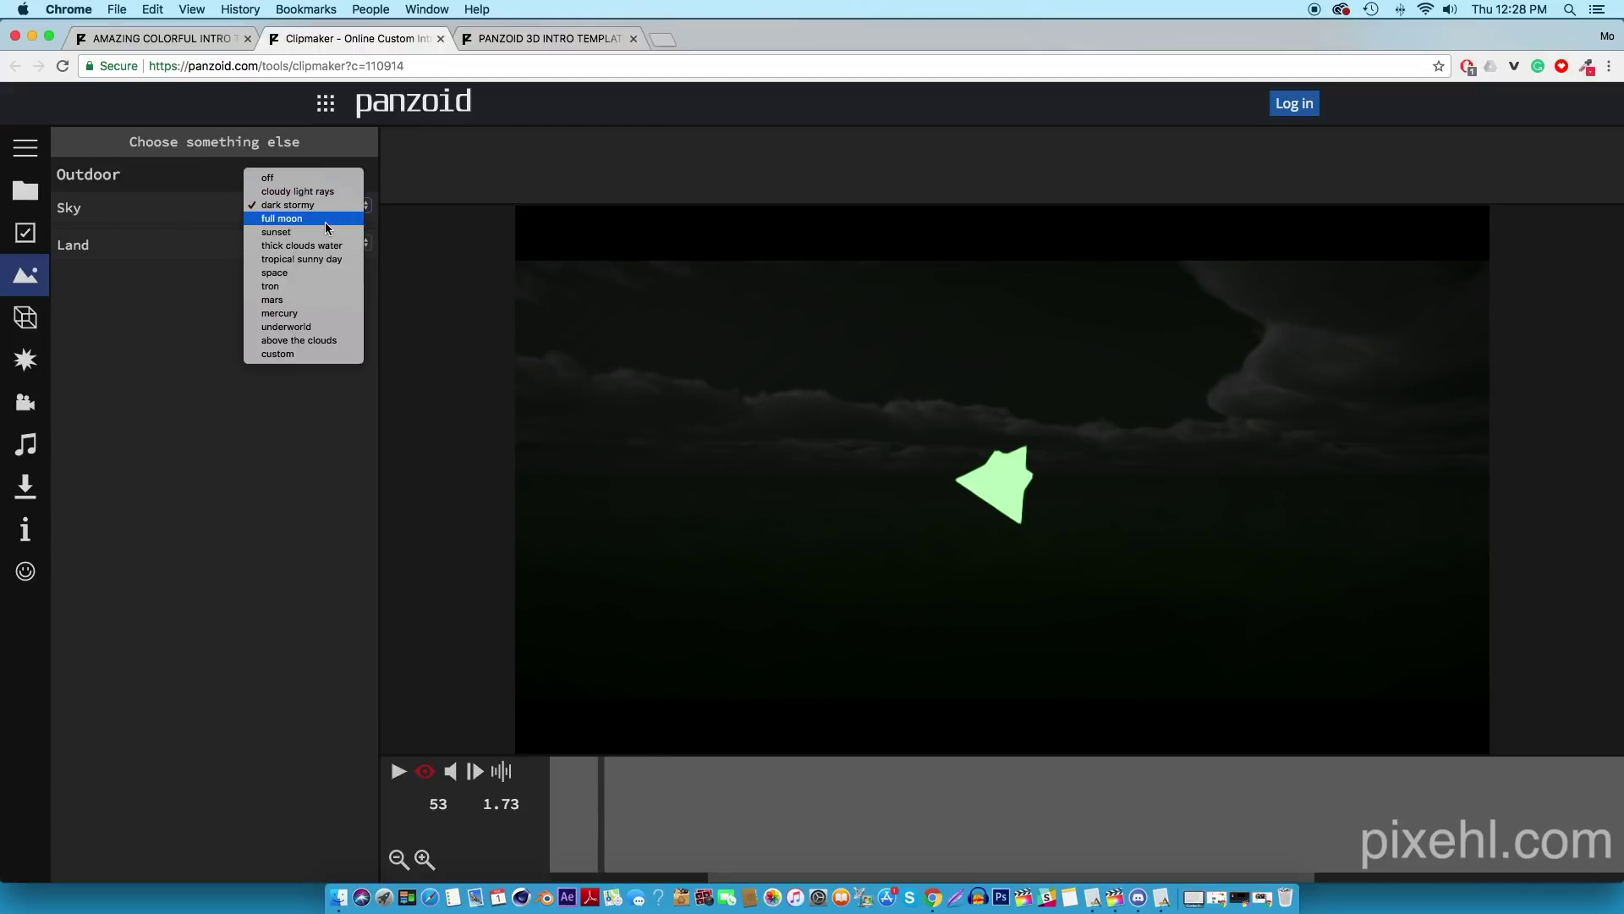
left_click(327, 231)
left_click(332, 209)
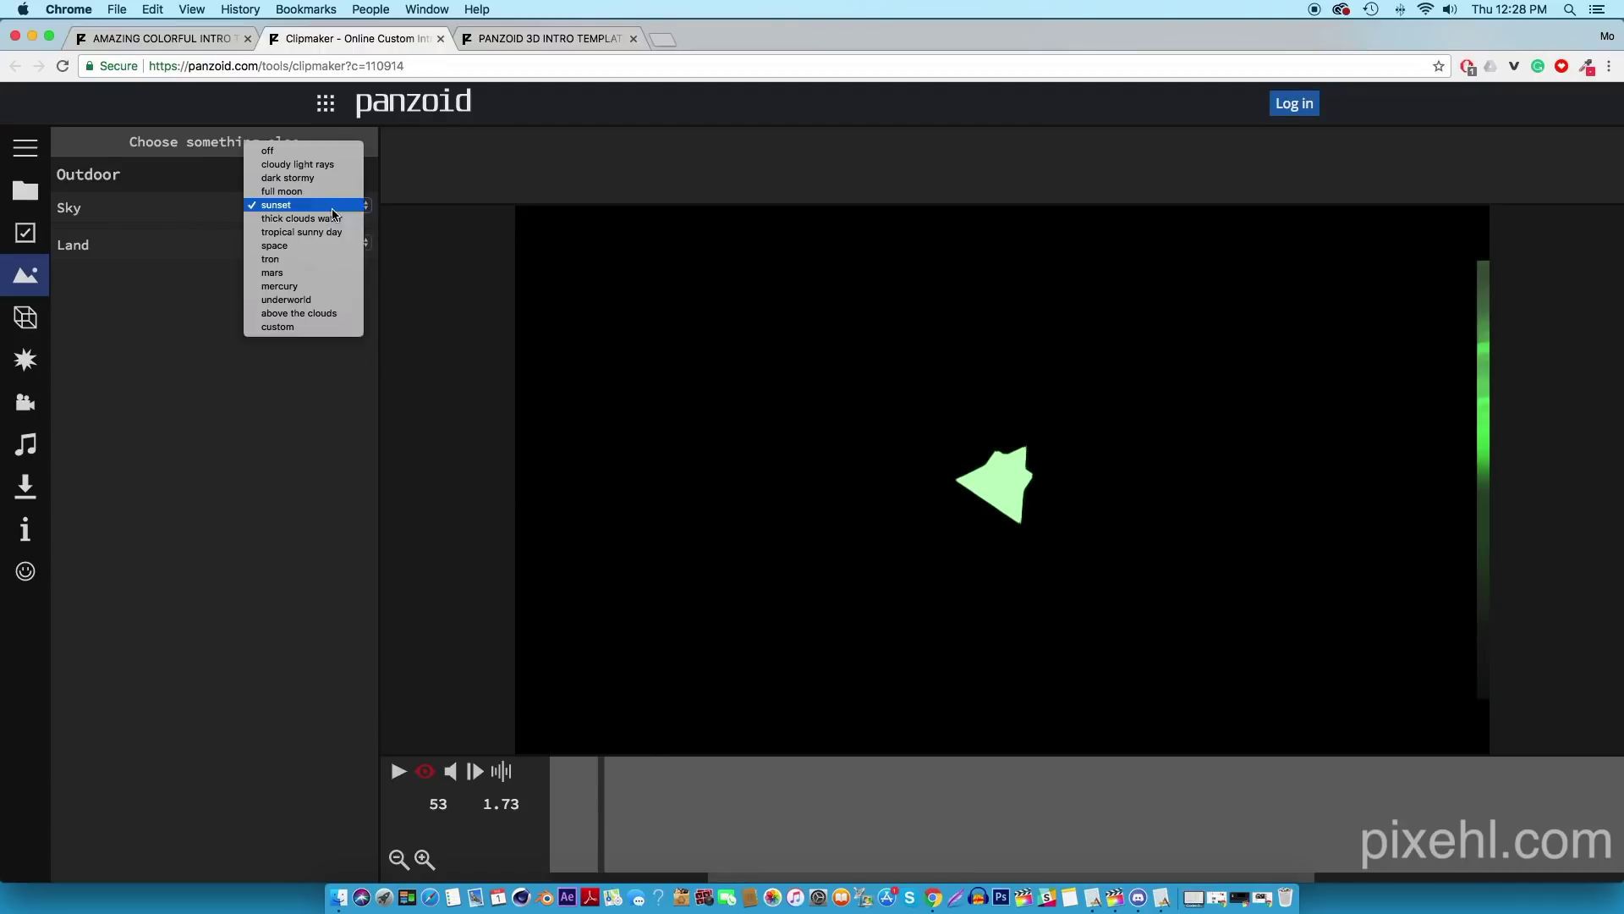
left_click(325, 243)
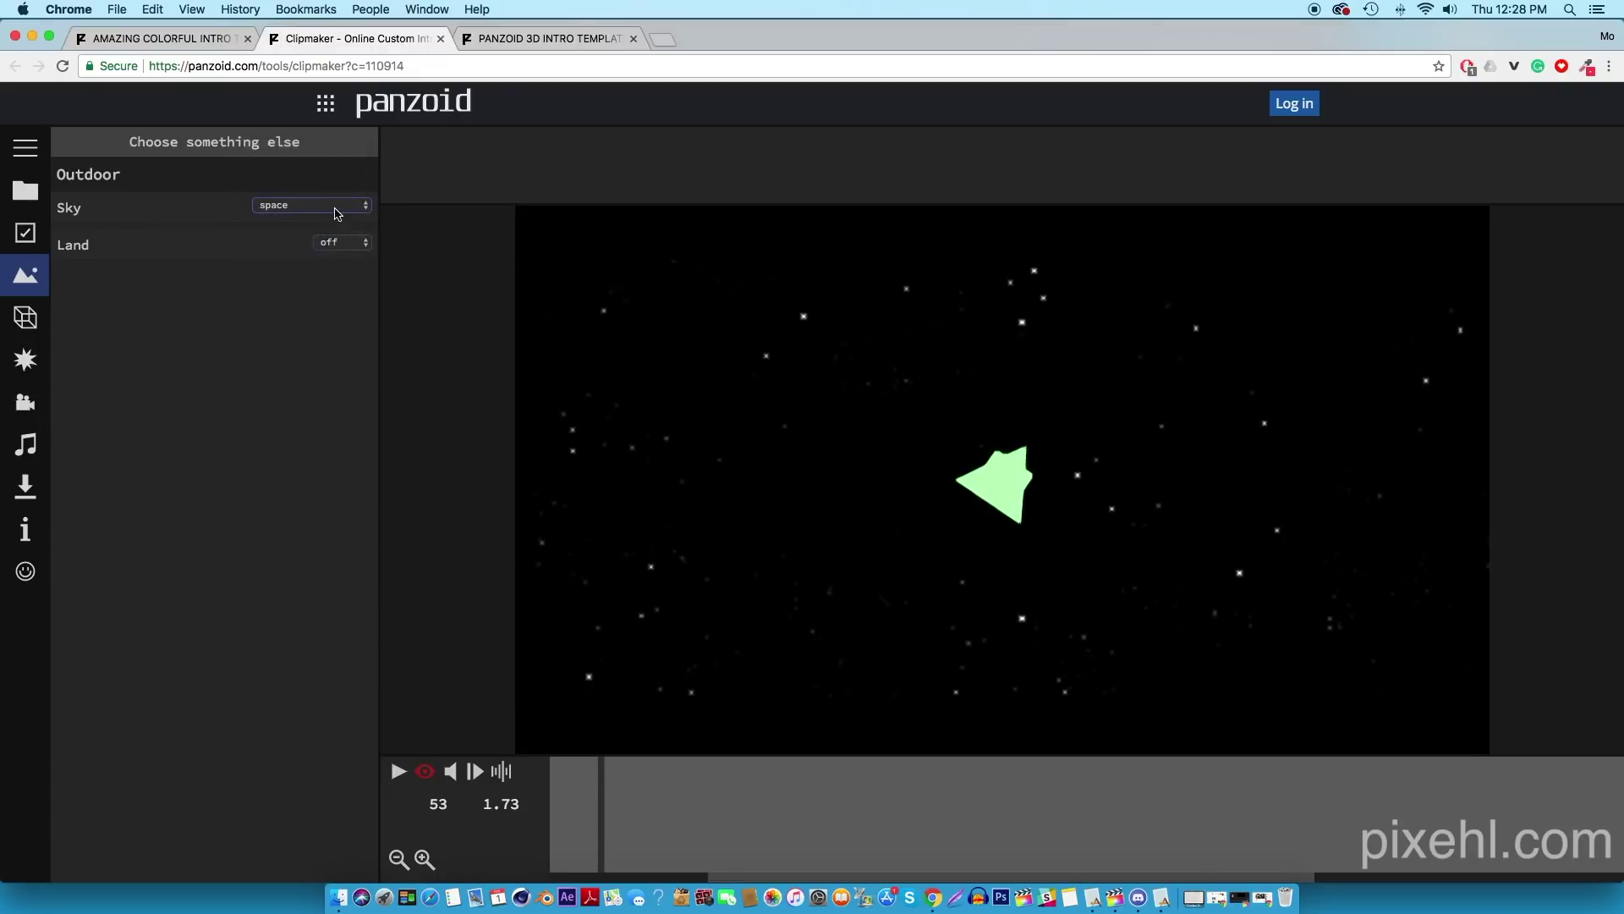
left_click(331, 208)
left_click(328, 221)
left_click(332, 221)
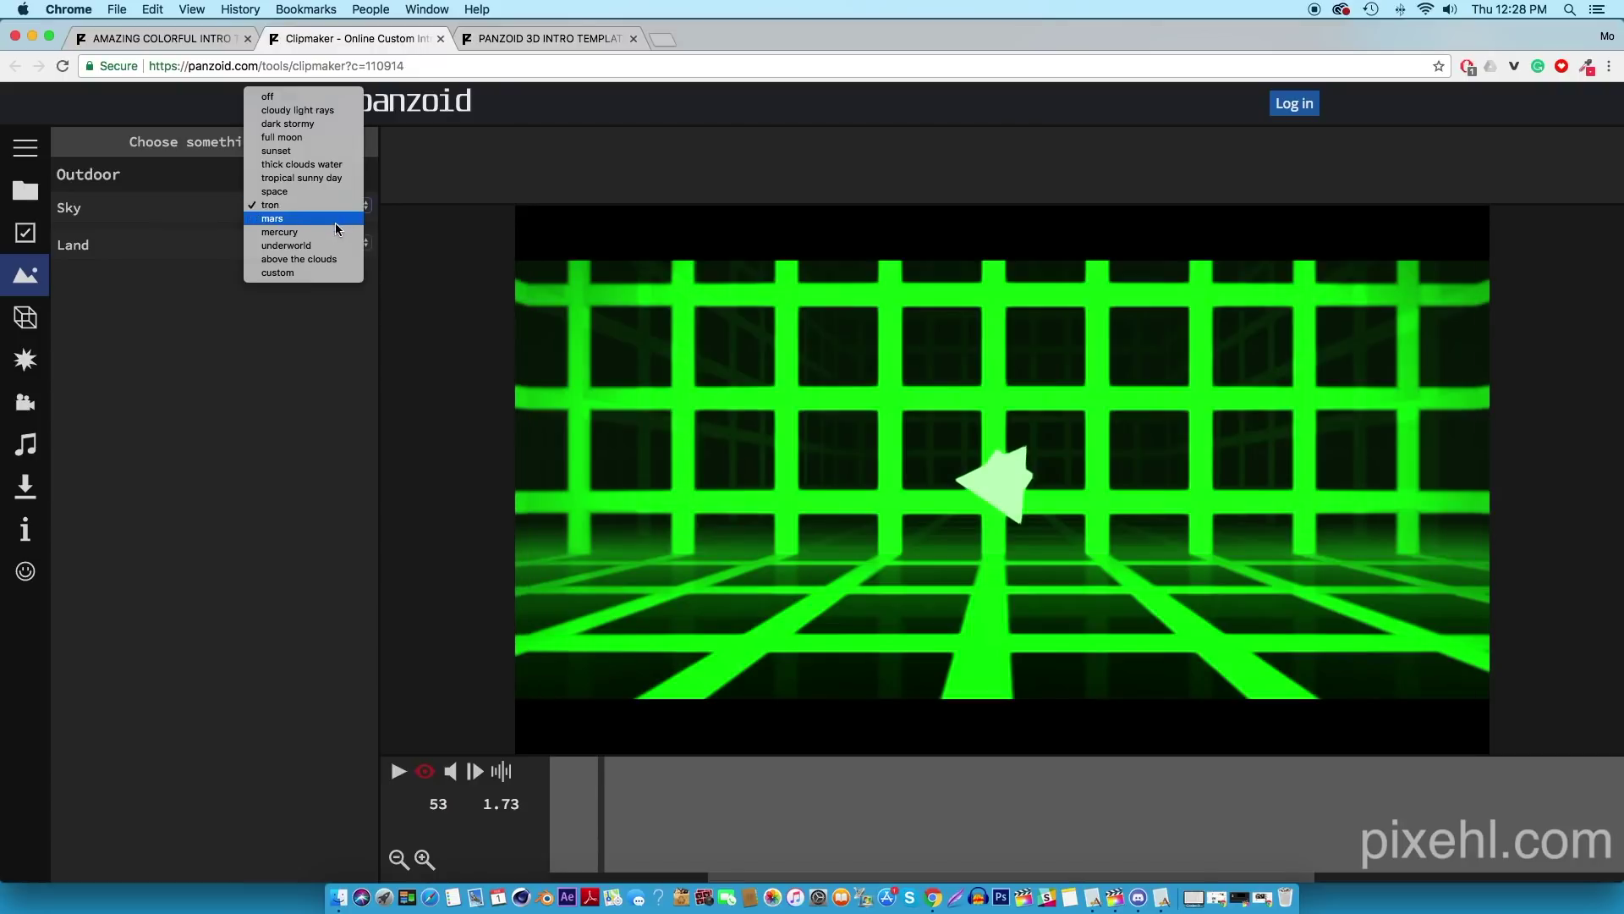
left_click(323, 218)
left_click(325, 207)
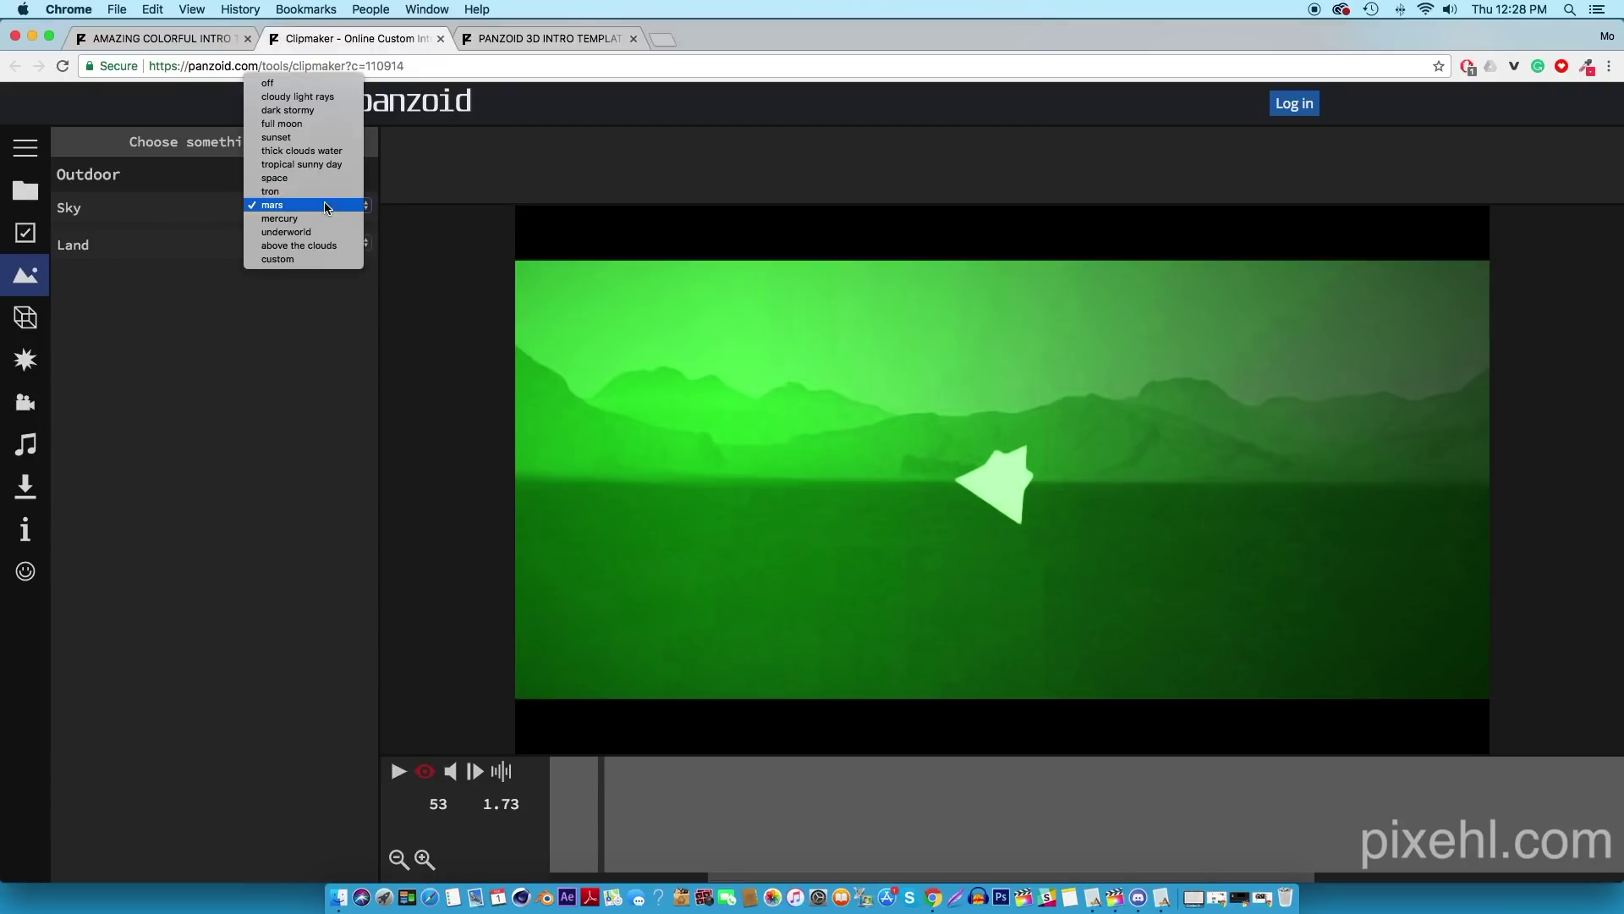
left_click(324, 110)
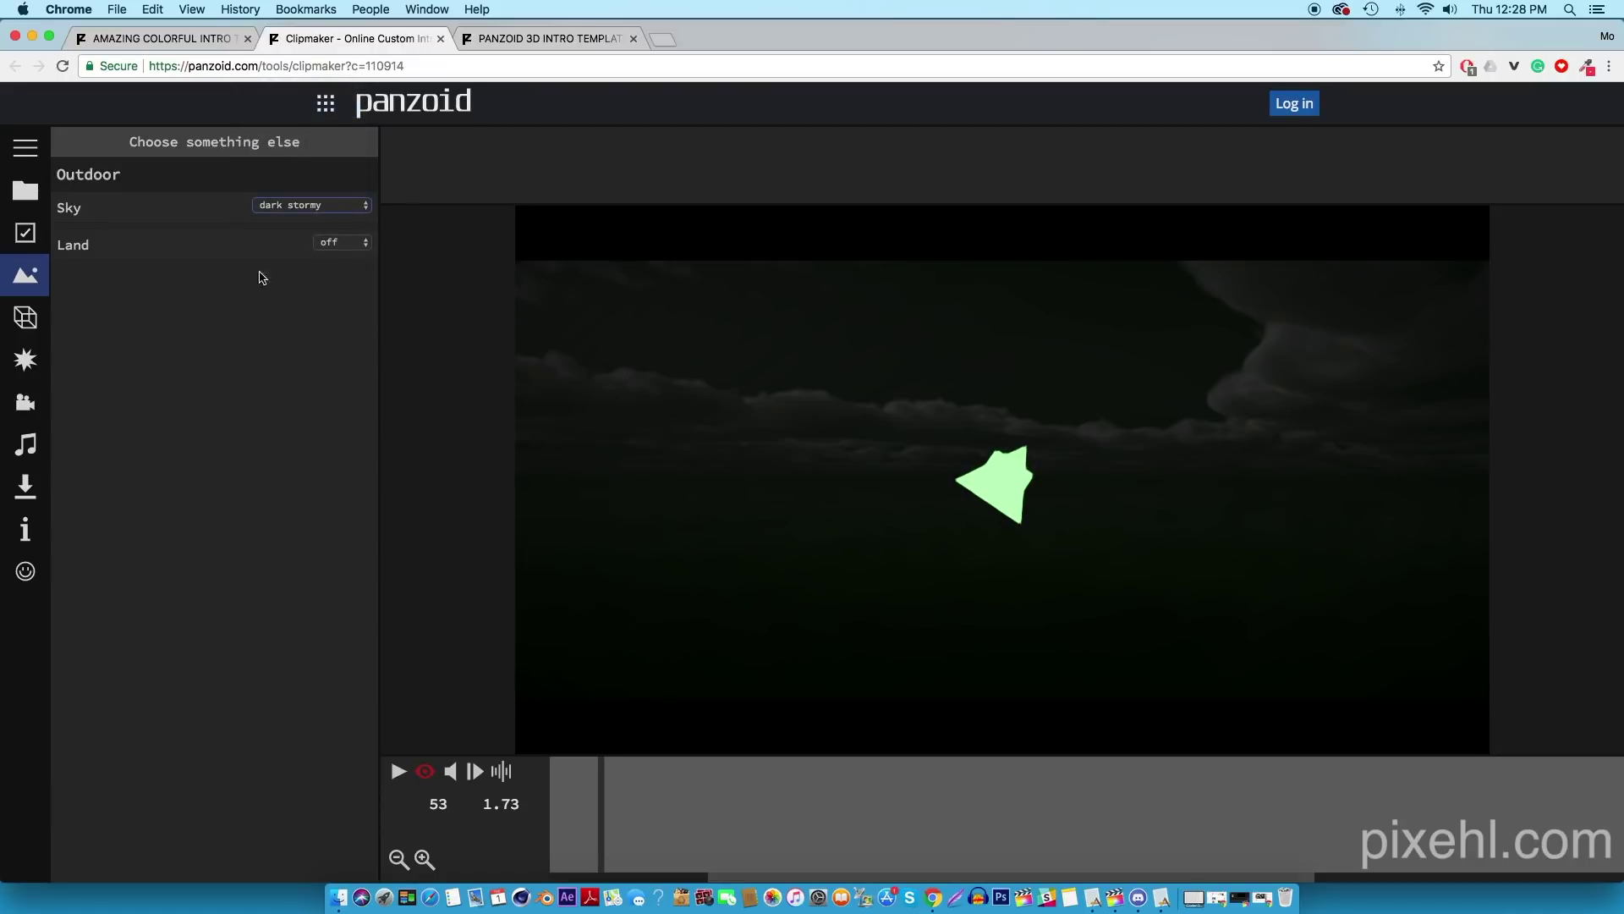
- Rename the first 'Text: YOUR' layer's text to PIXEHL
left_click(40, 324)
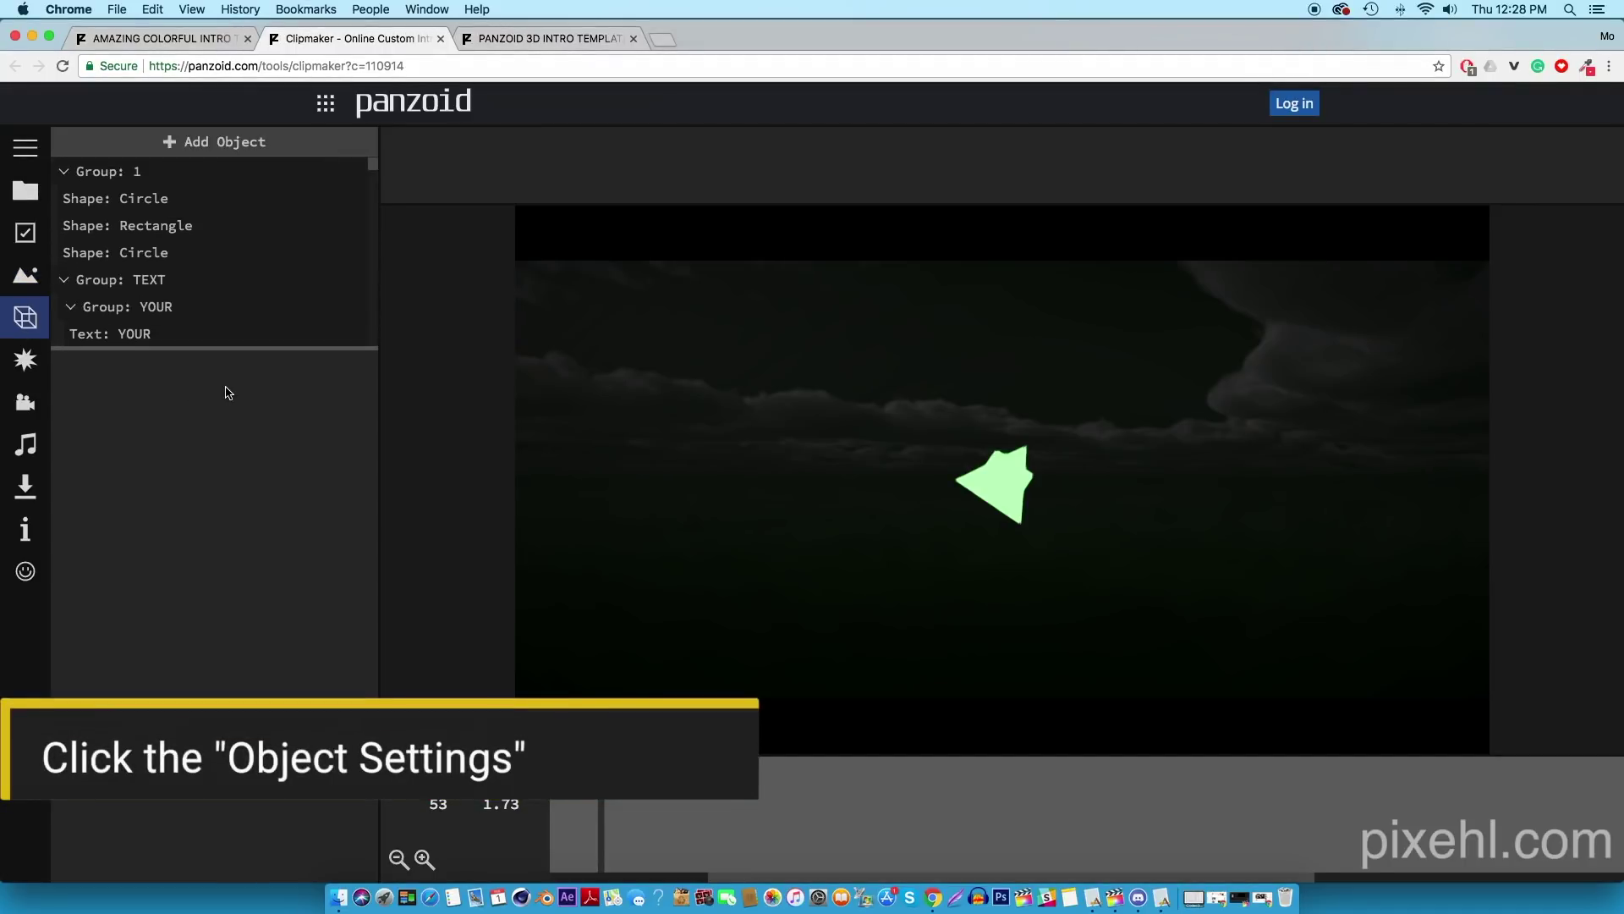
mouse_move(664, 821)
left_mouse_down()
mouse_move(680, 820)
mouse_move(639, 820)
mouse_move(683, 823)
left_mouse_up()
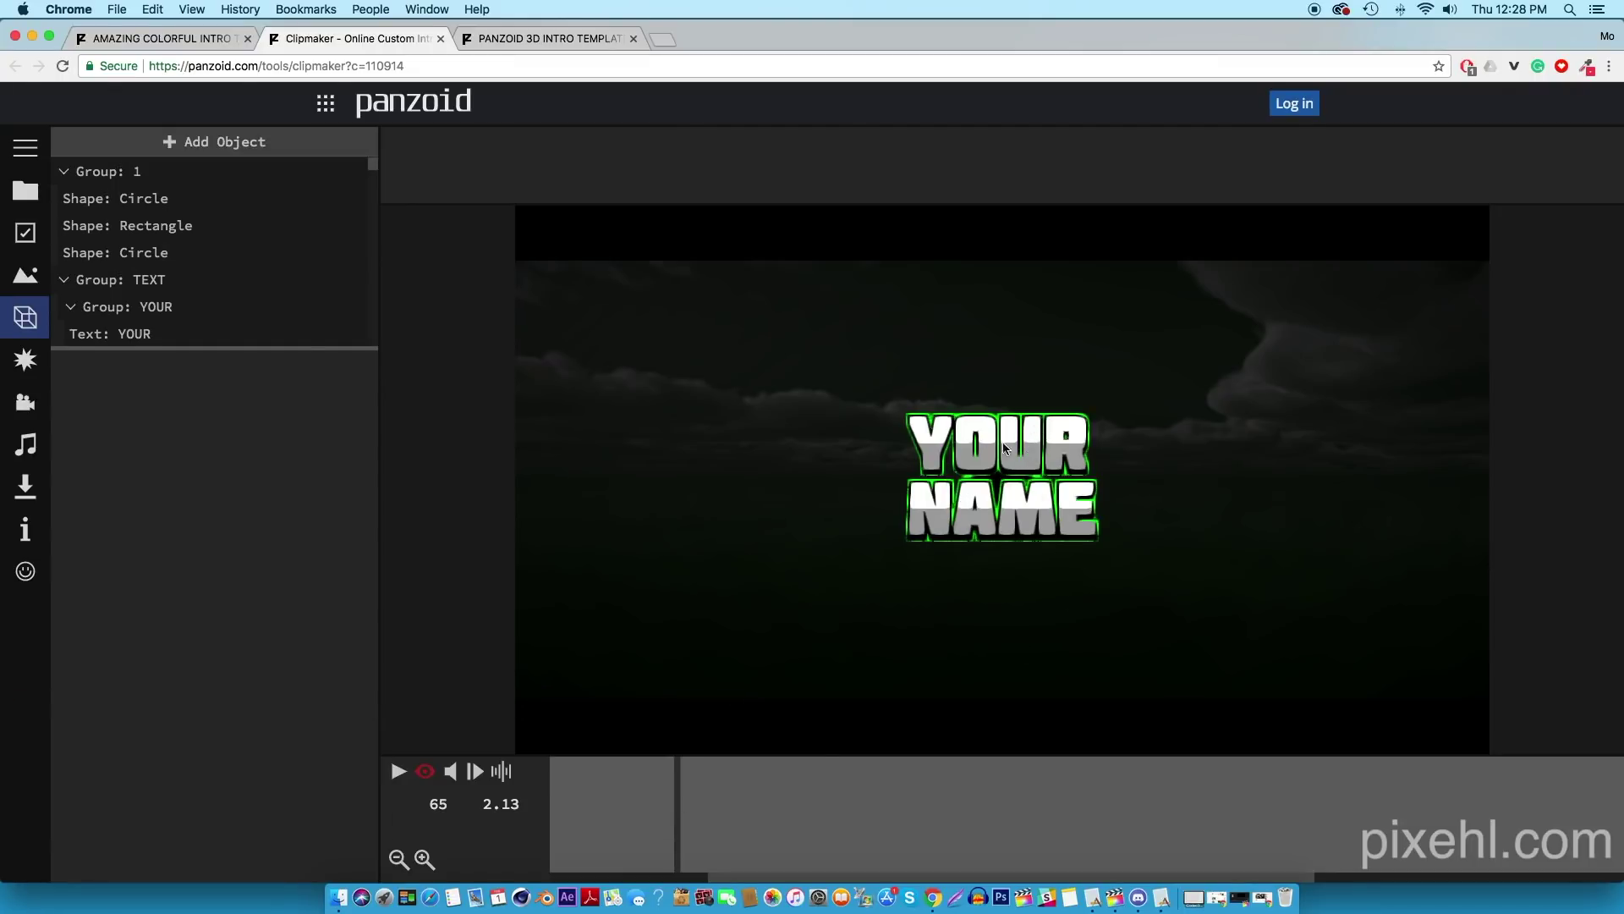
scroll(129, 283, "down", 3)
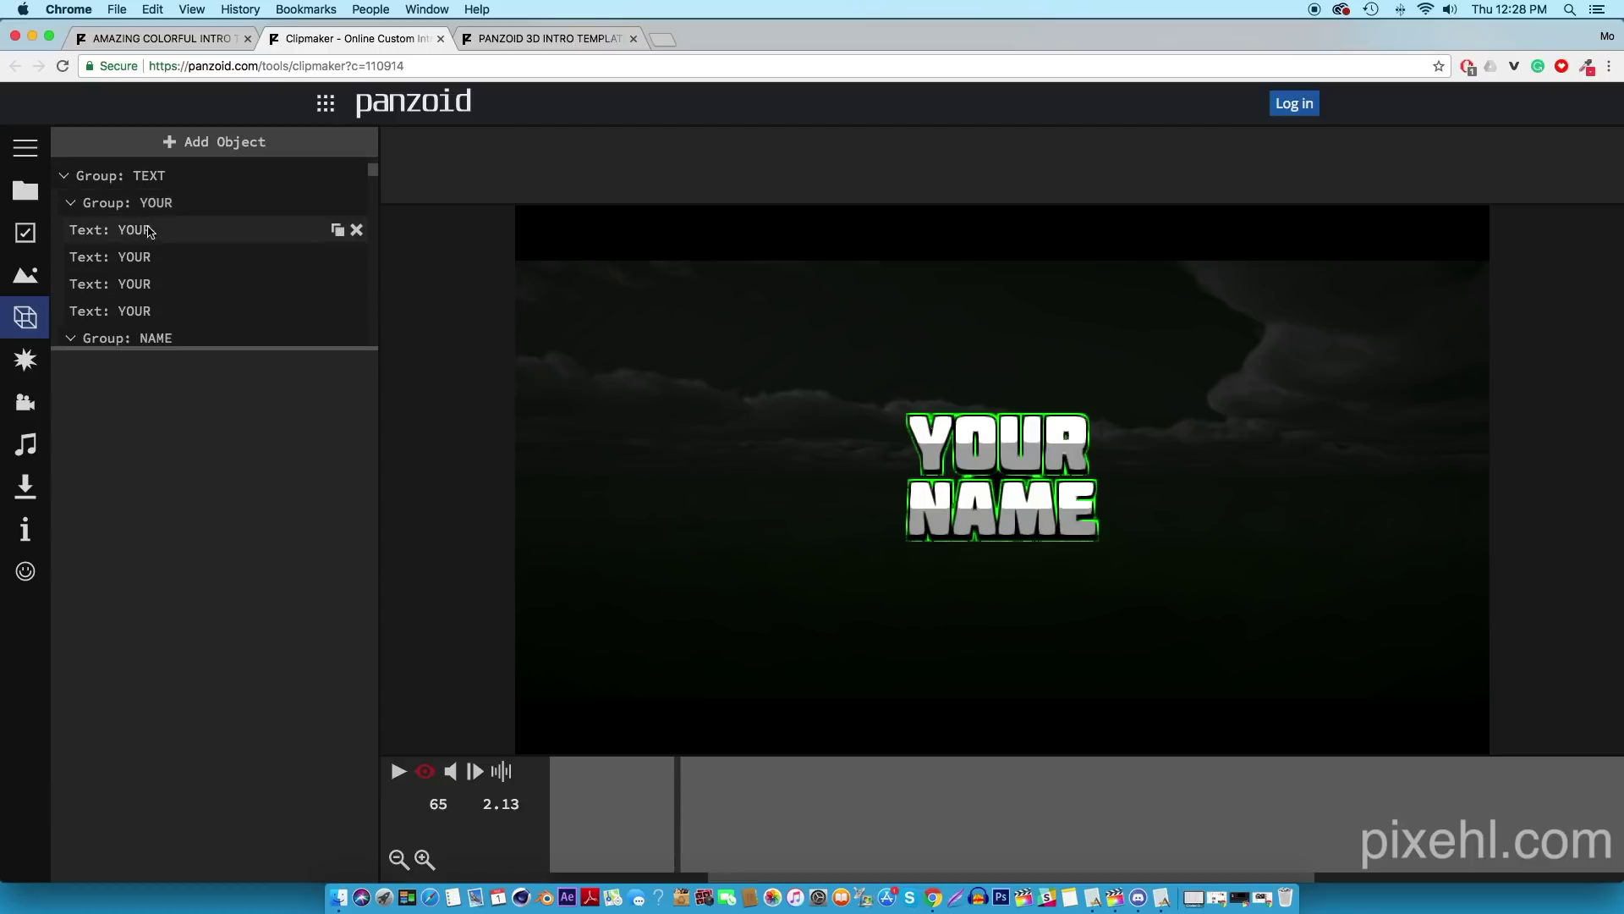
left_click(161, 239)
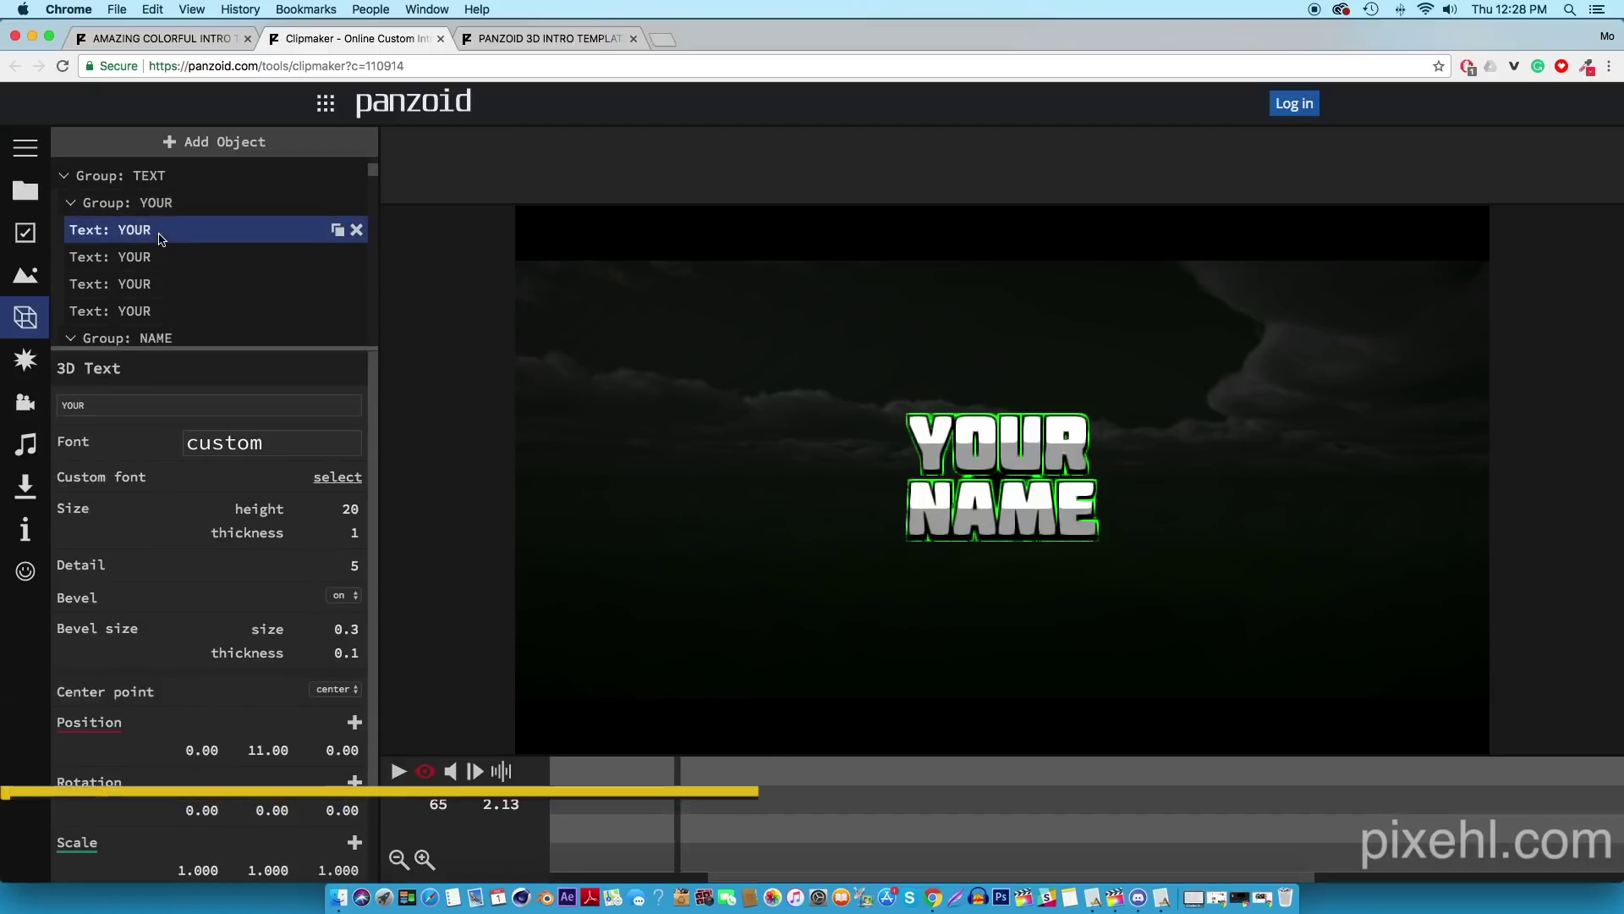
double_click(244, 408)
type("PIX")
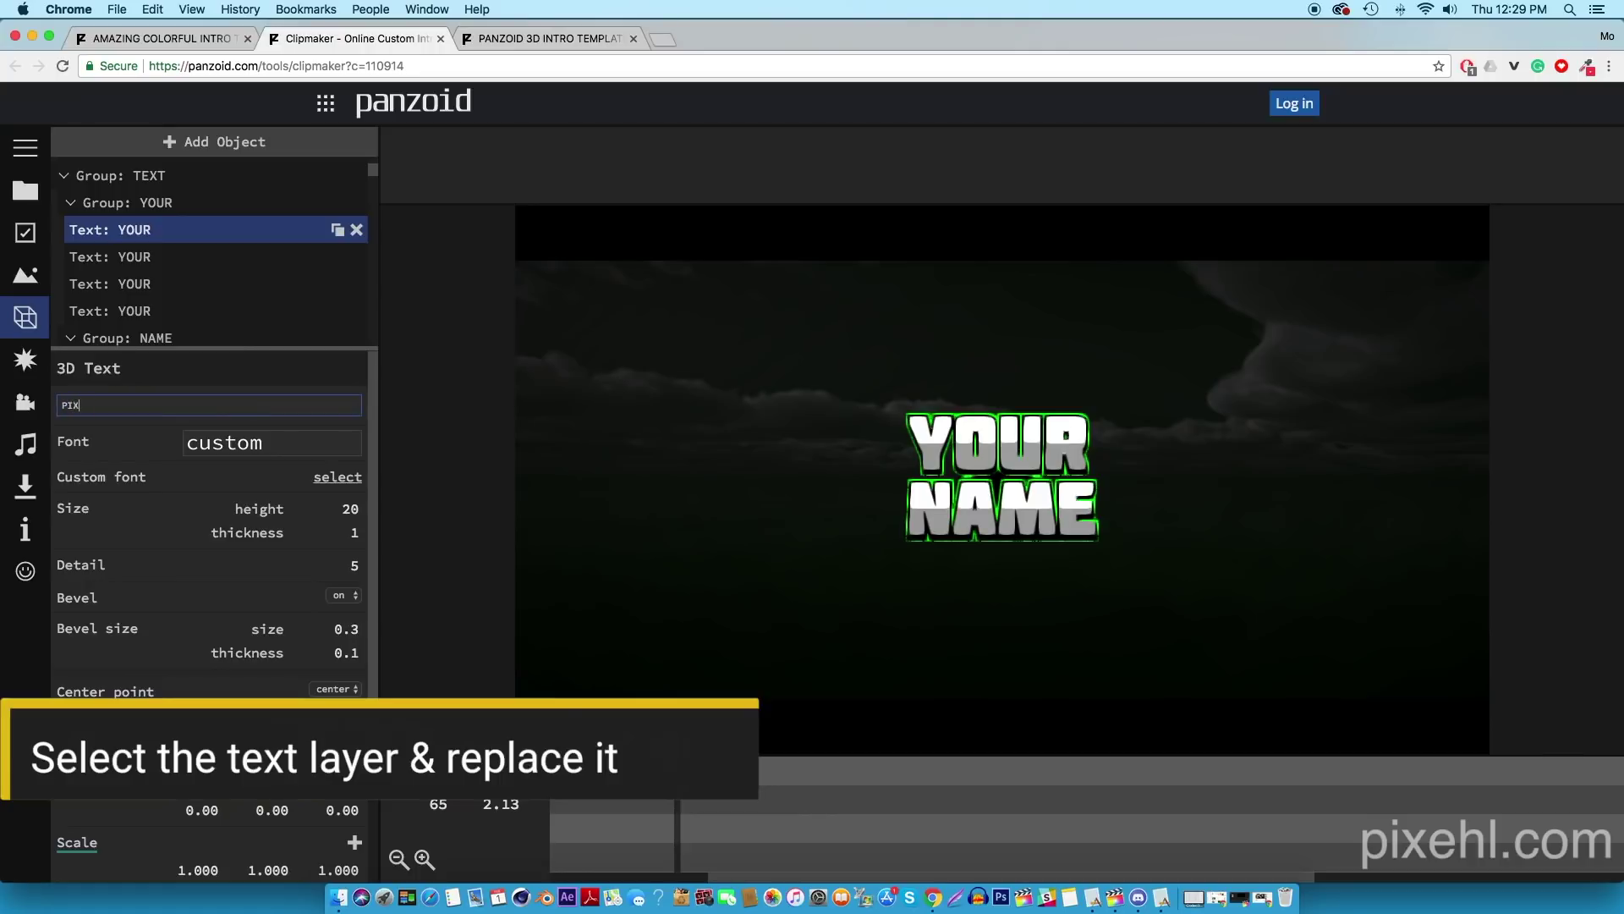
type("EHL")
key("Return")
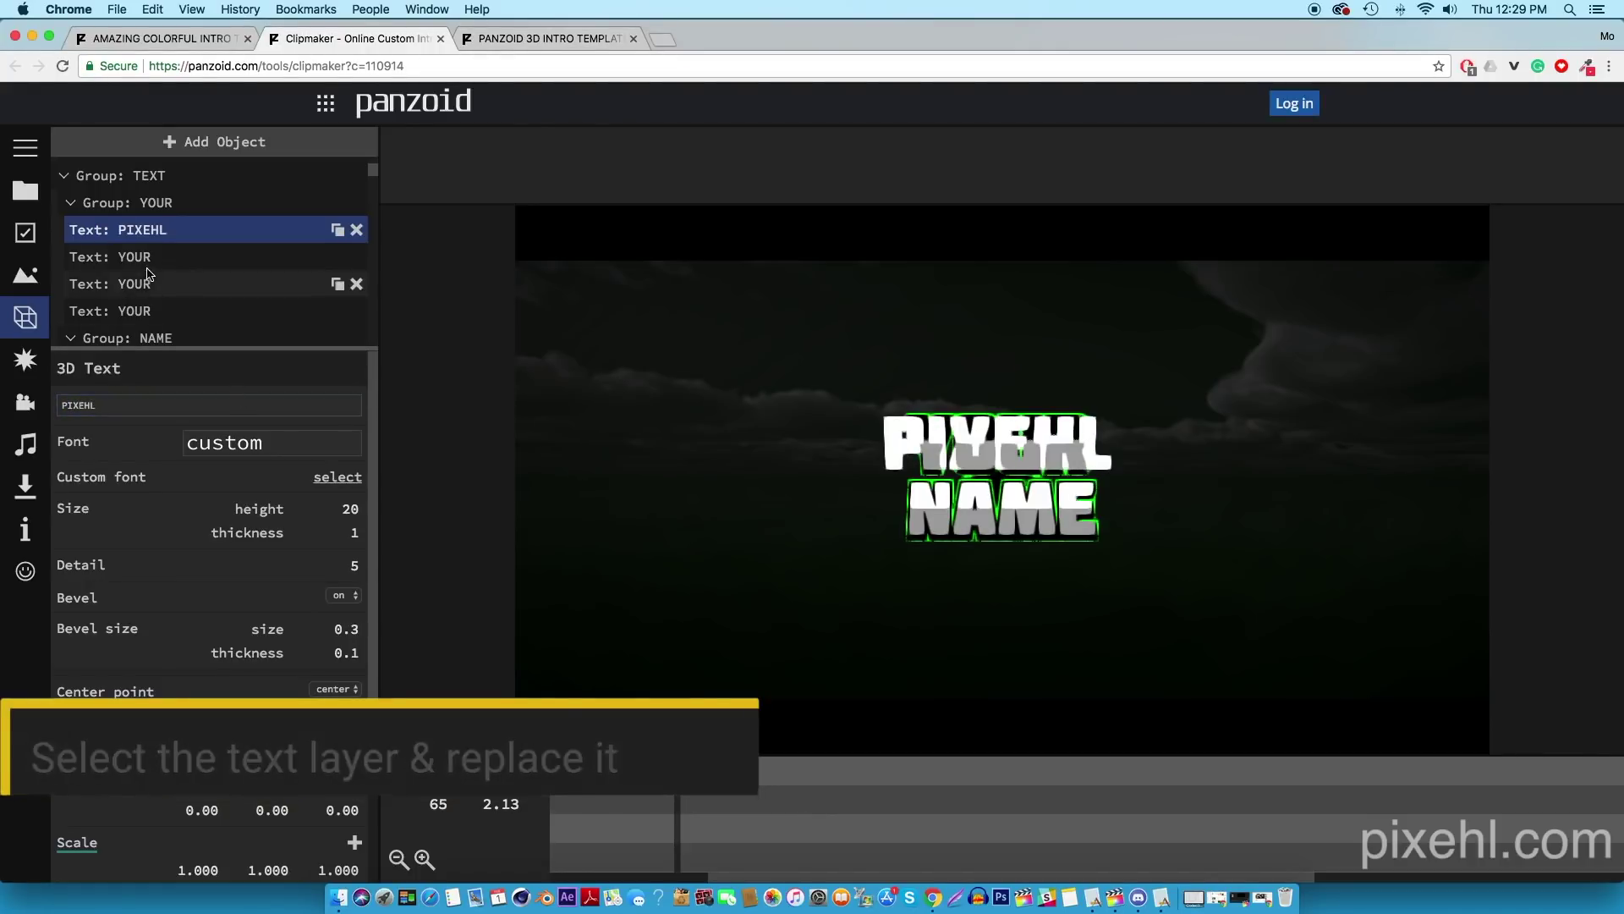
- Change the remaining three YOUR text layers to PIXEHL as well
left_click(189, 256)
double_click(186, 406)
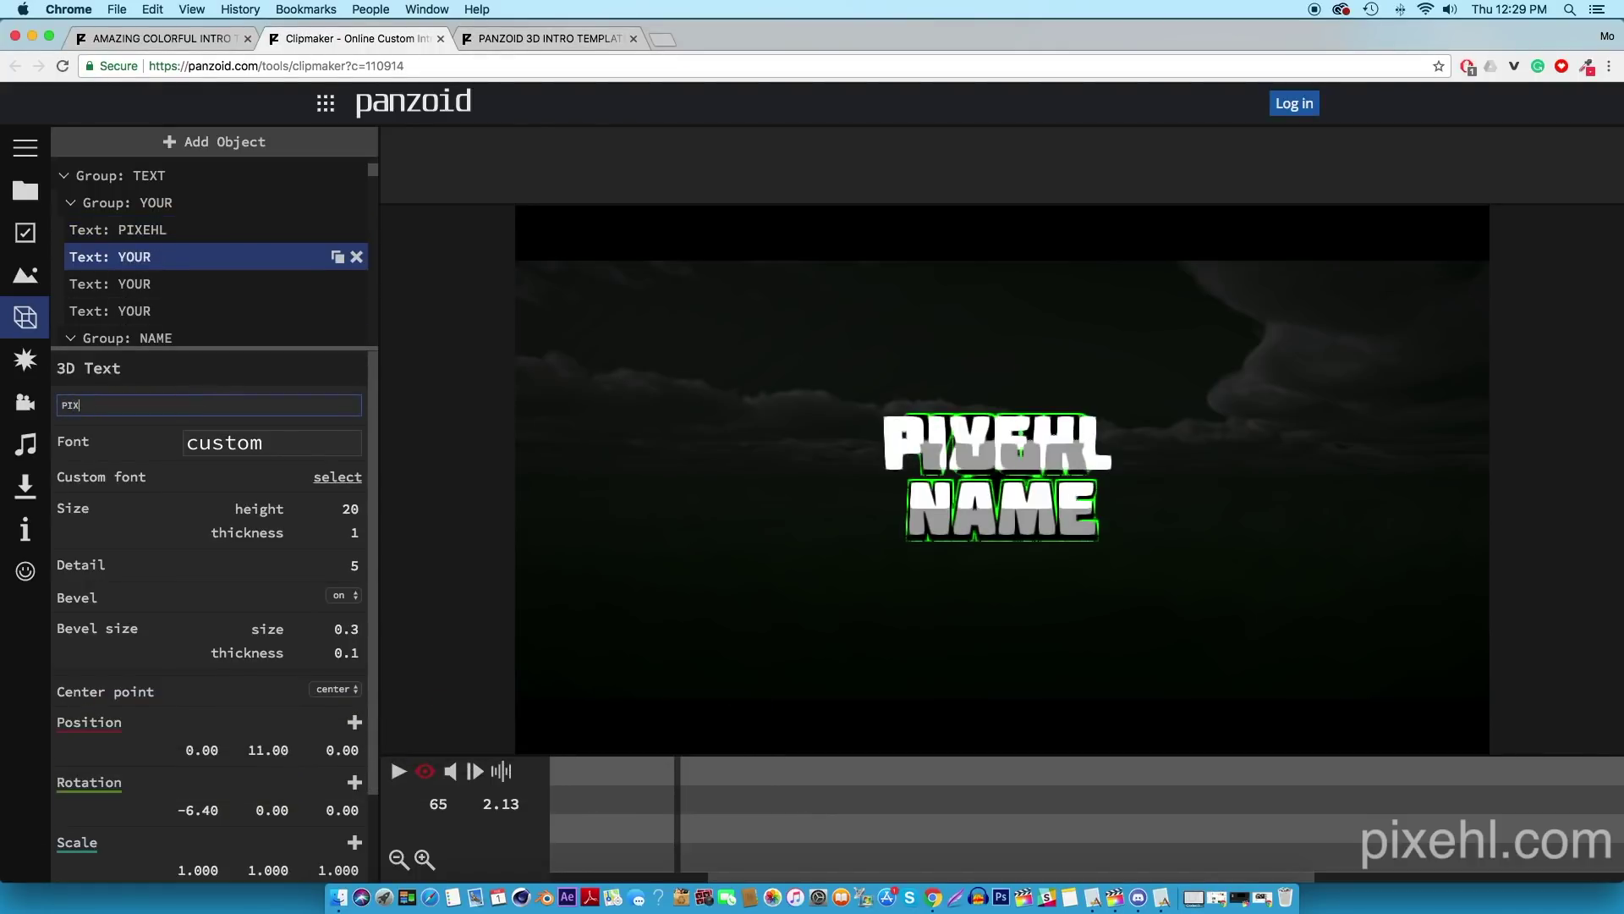
key("Return")
left_click(170, 285)
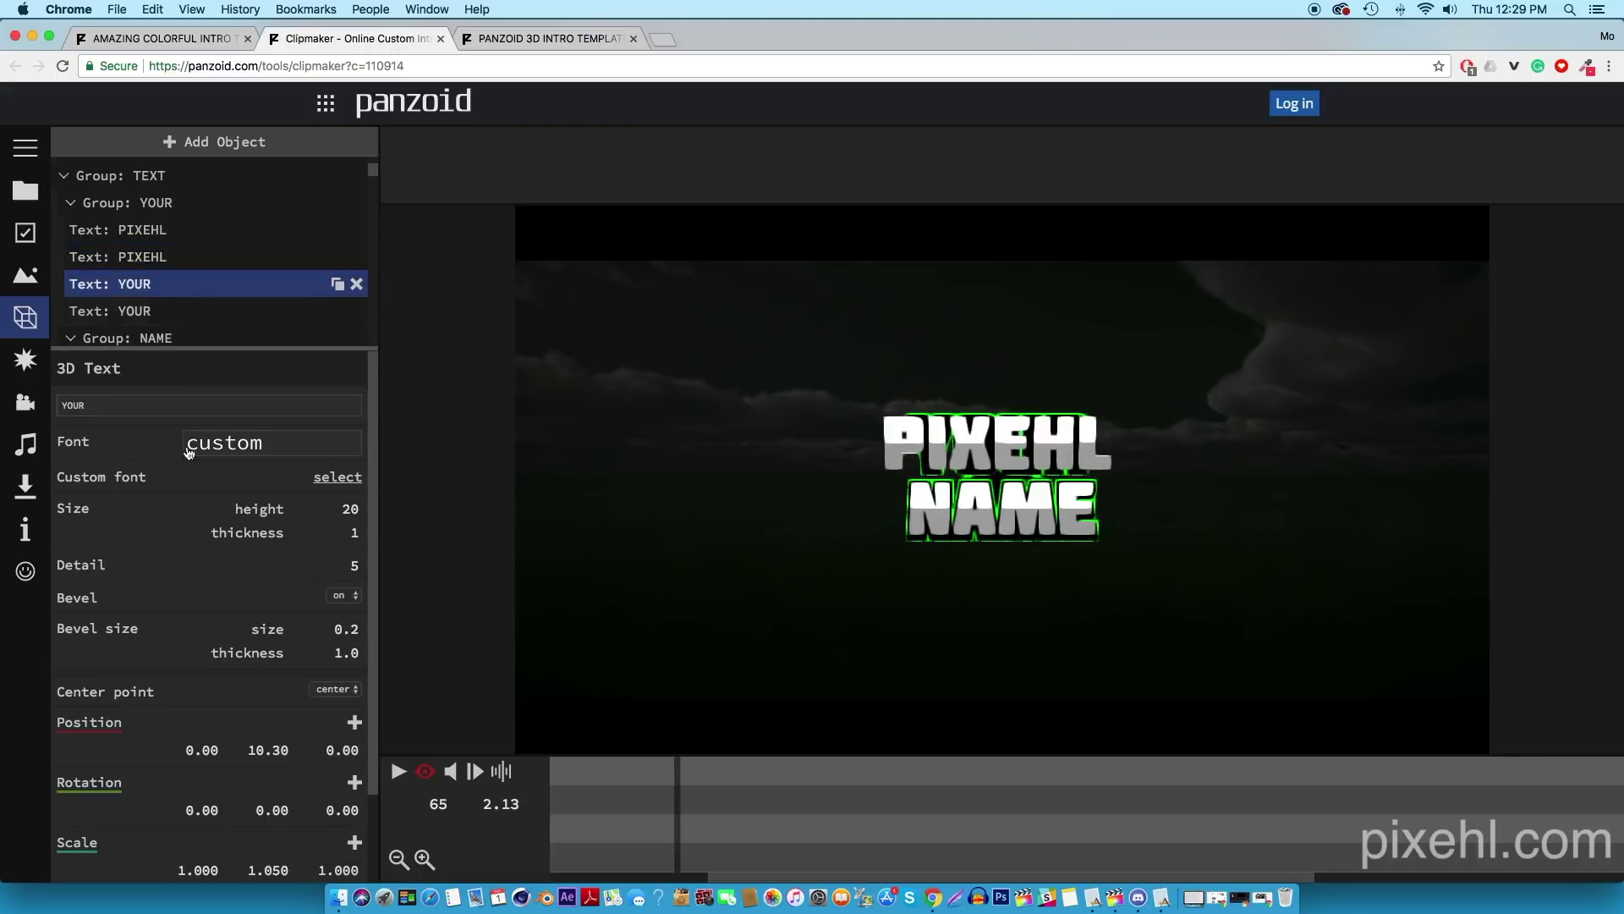
double_click(190, 412)
type("PIXEHL")
key("Return")
left_click(146, 311)
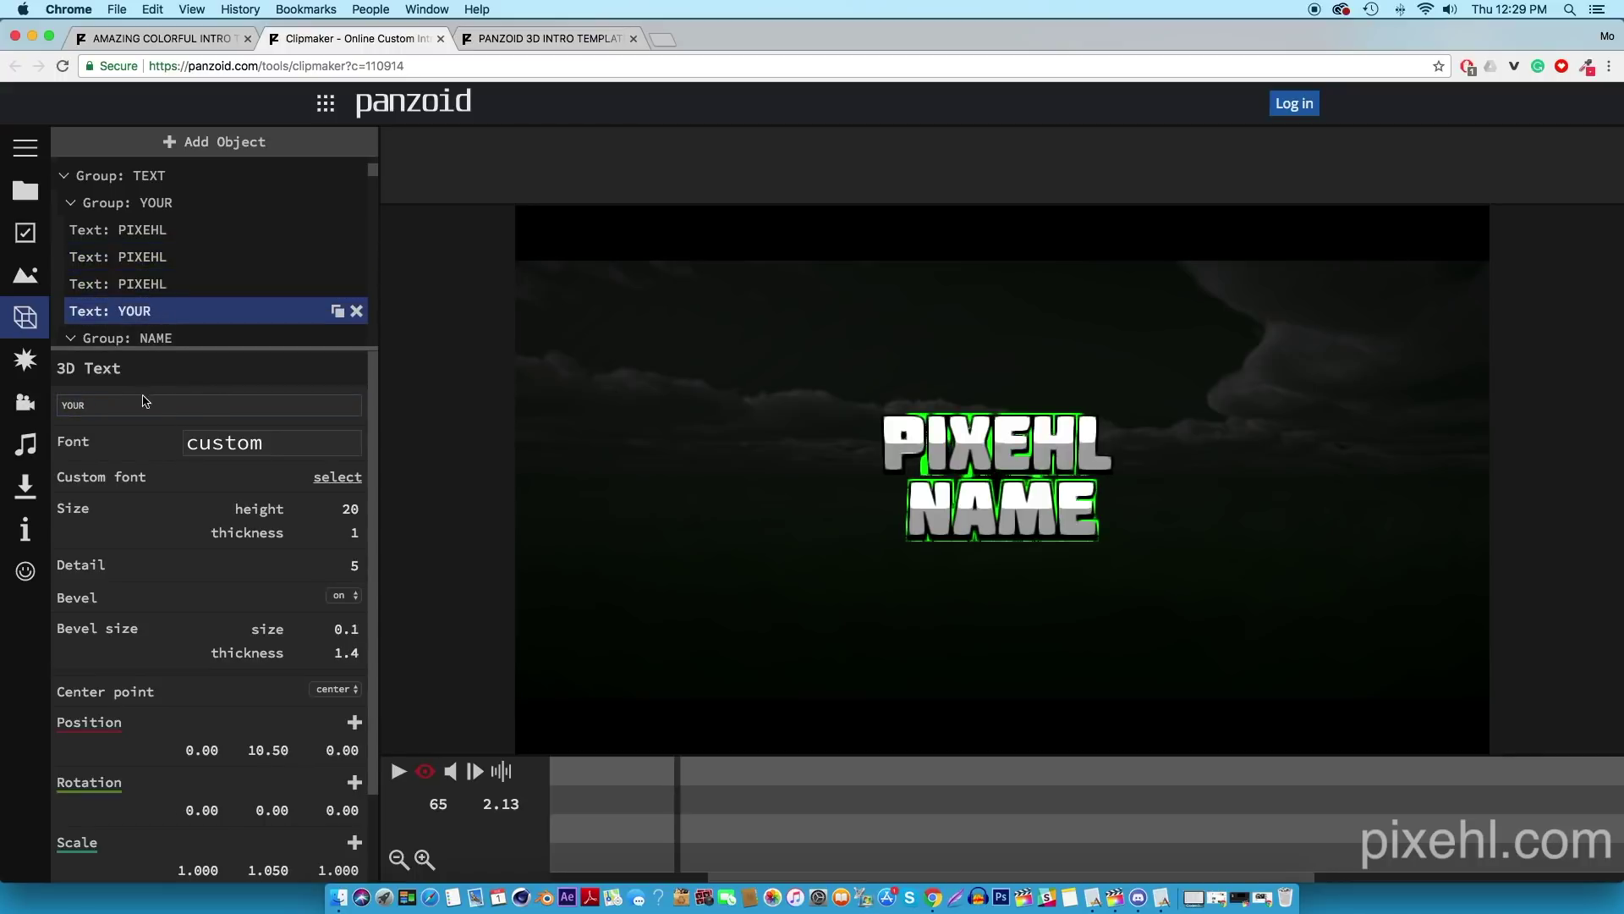
double_click(142, 406)
type("PIXEHL")
key("Return")
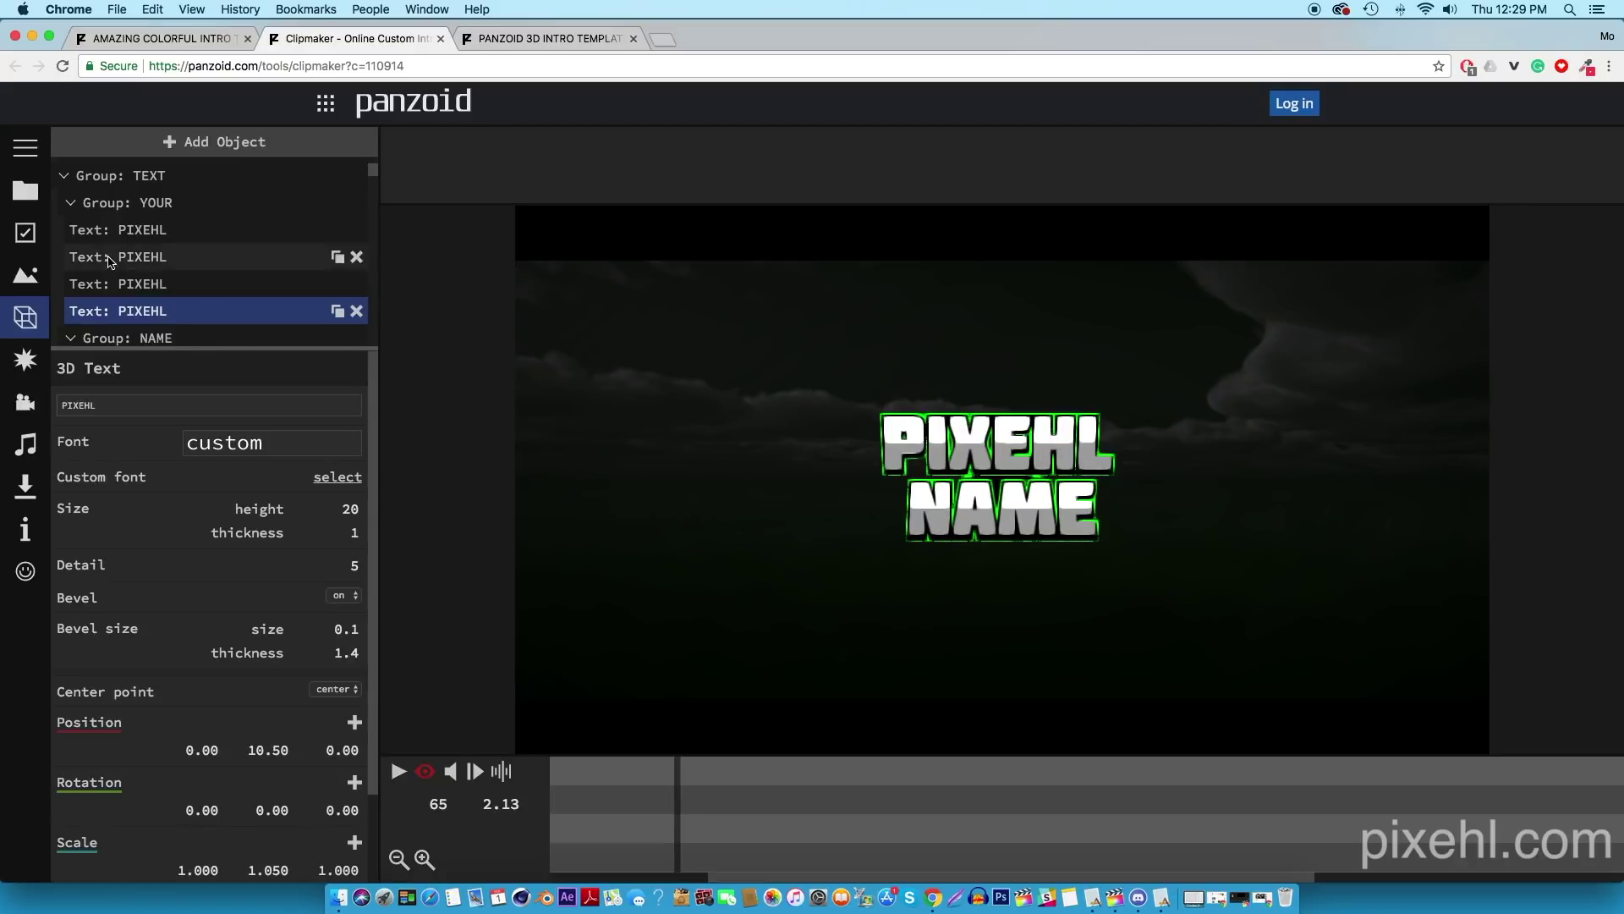
- Delete the four 'Text: NAME' layers and collapse Group: New Group
scroll(163, 296, "down", 4)
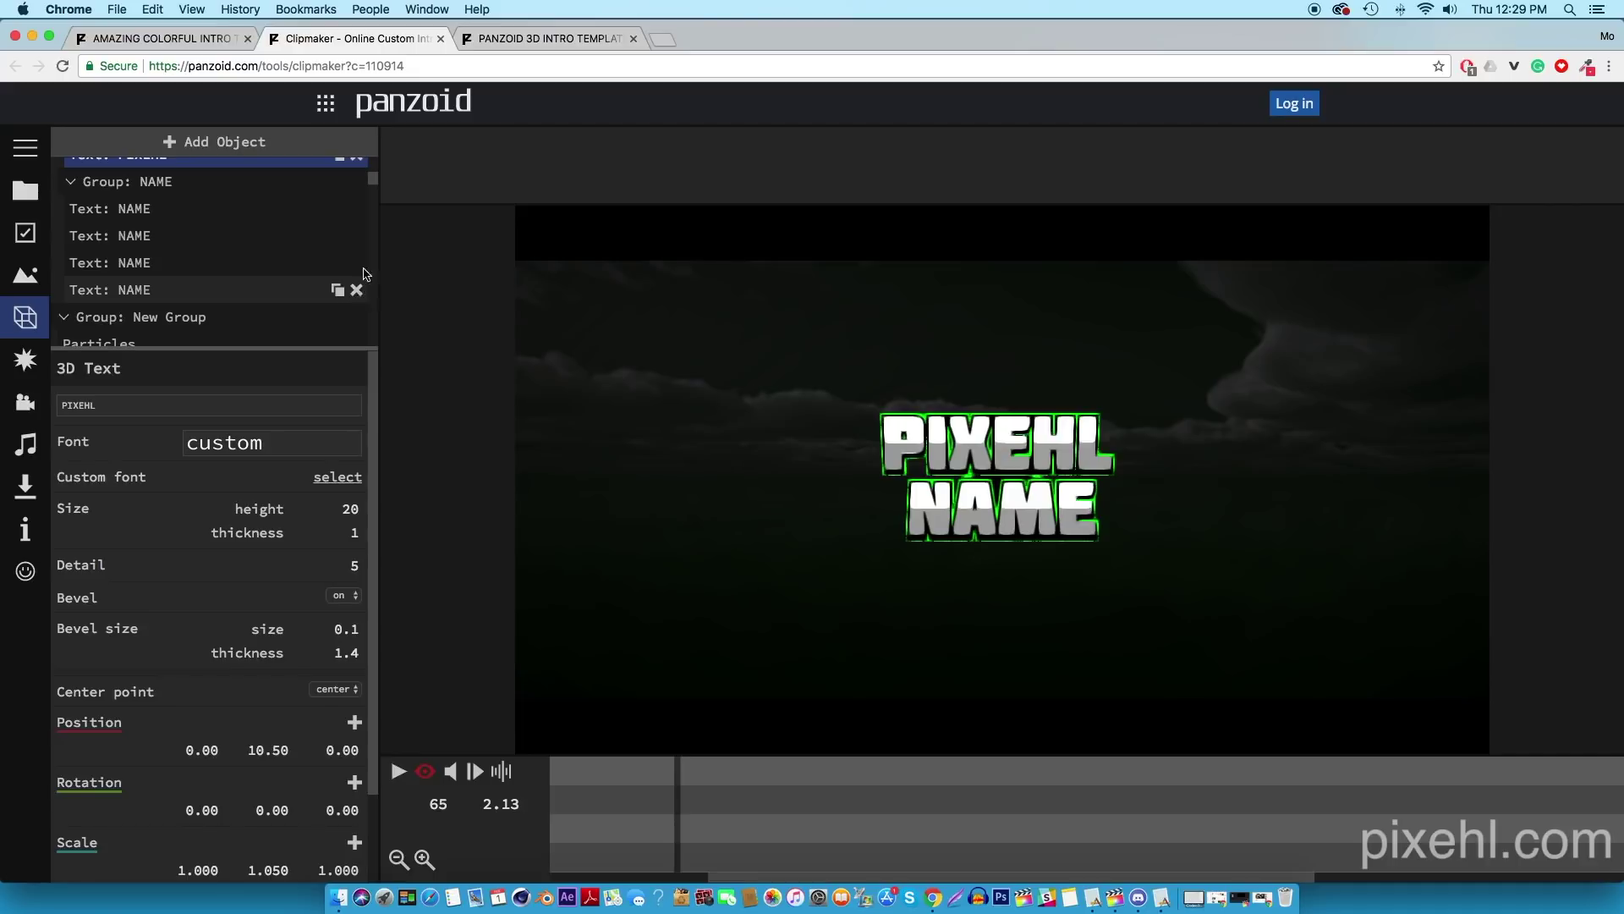
left_click(357, 291)
left_click(357, 264)
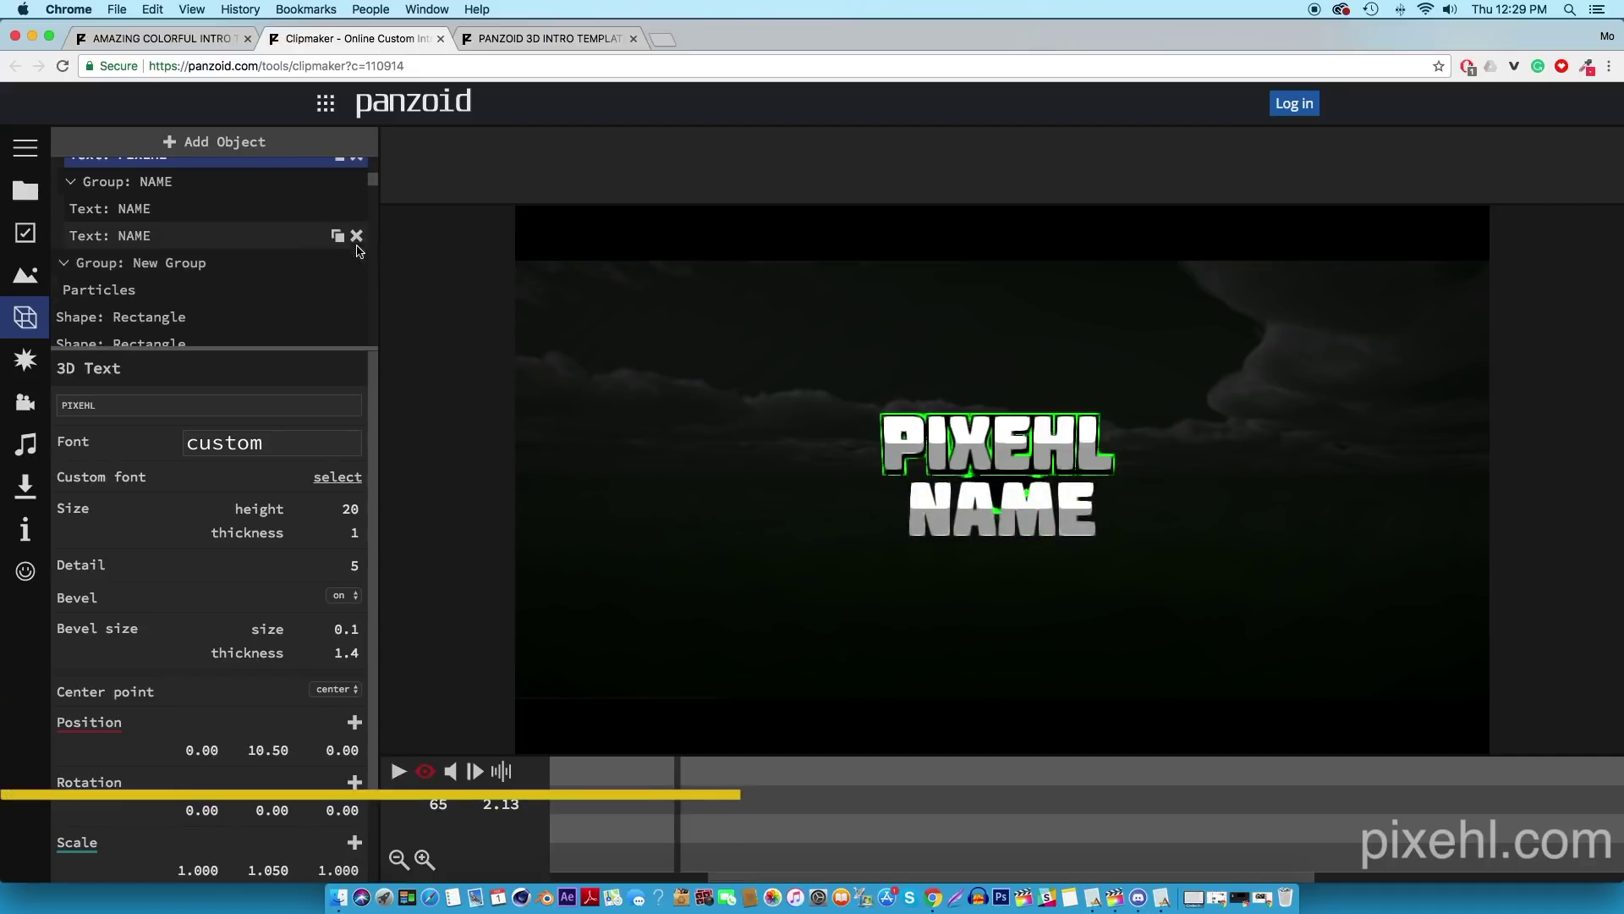
left_click(357, 236)
left_click(357, 210)
left_click(63, 208)
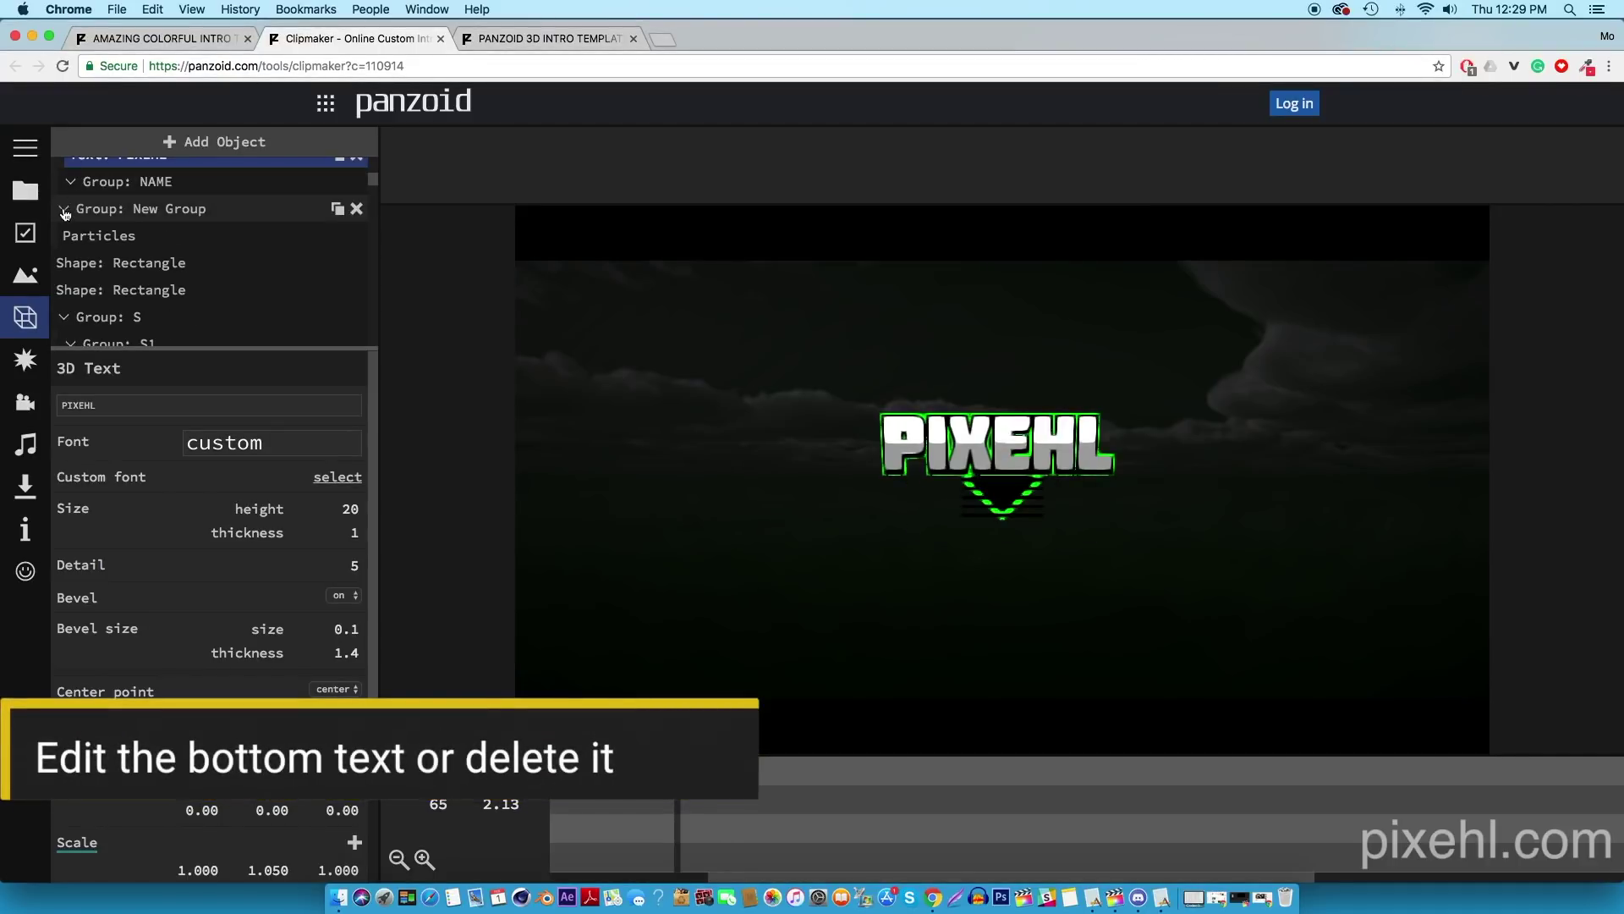
scroll(71, 188, "up", 2)
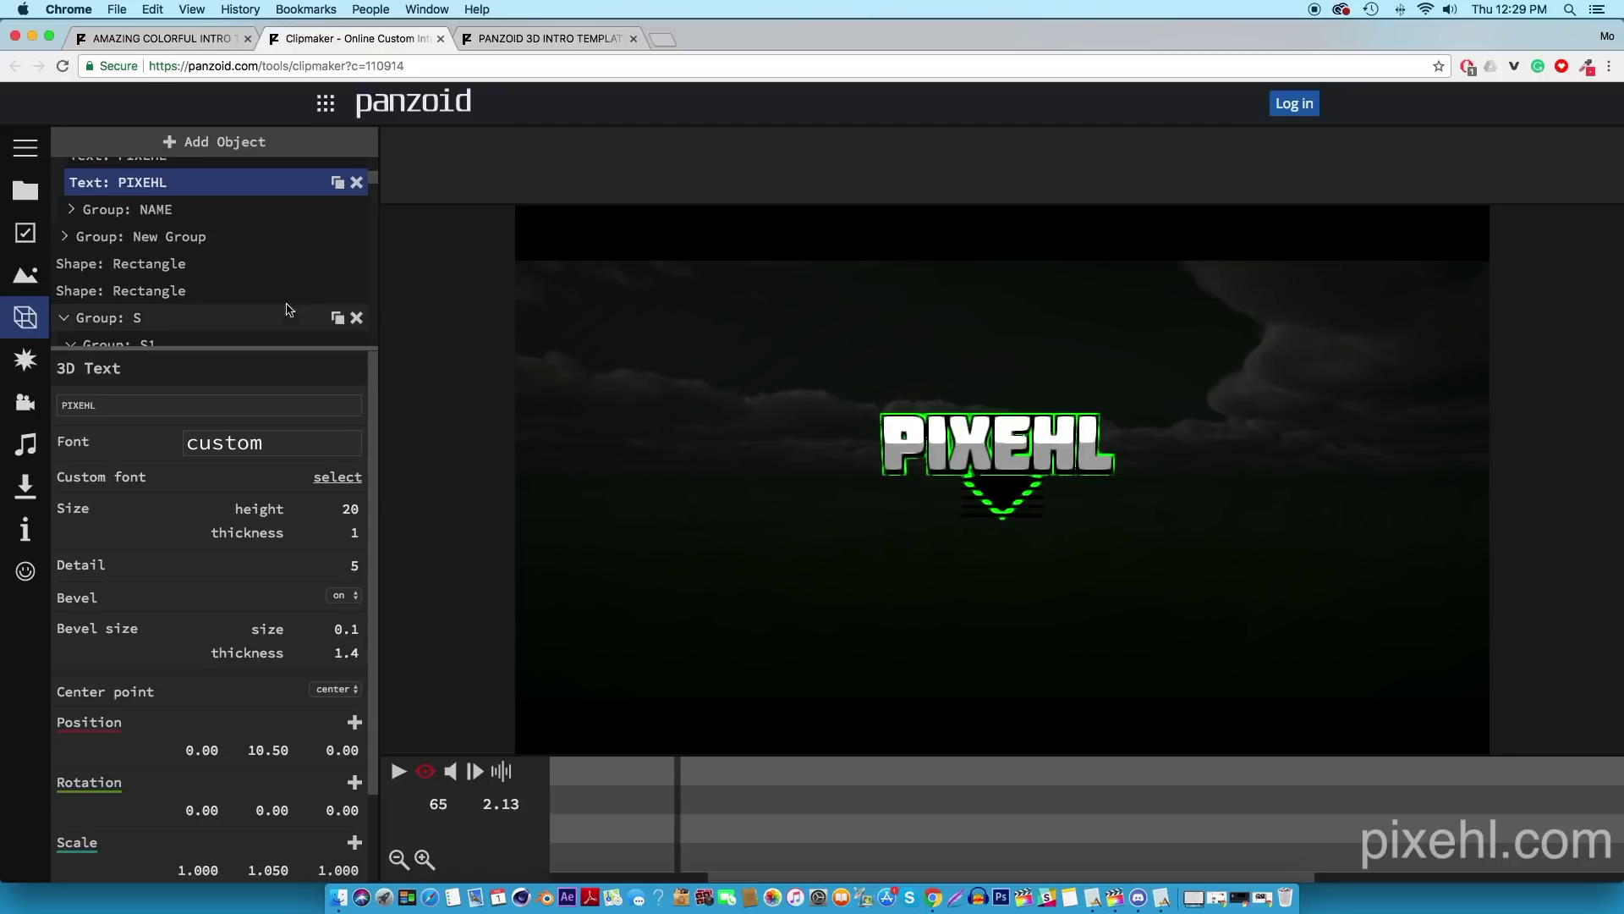
scroll(263, 311, "up", 5)
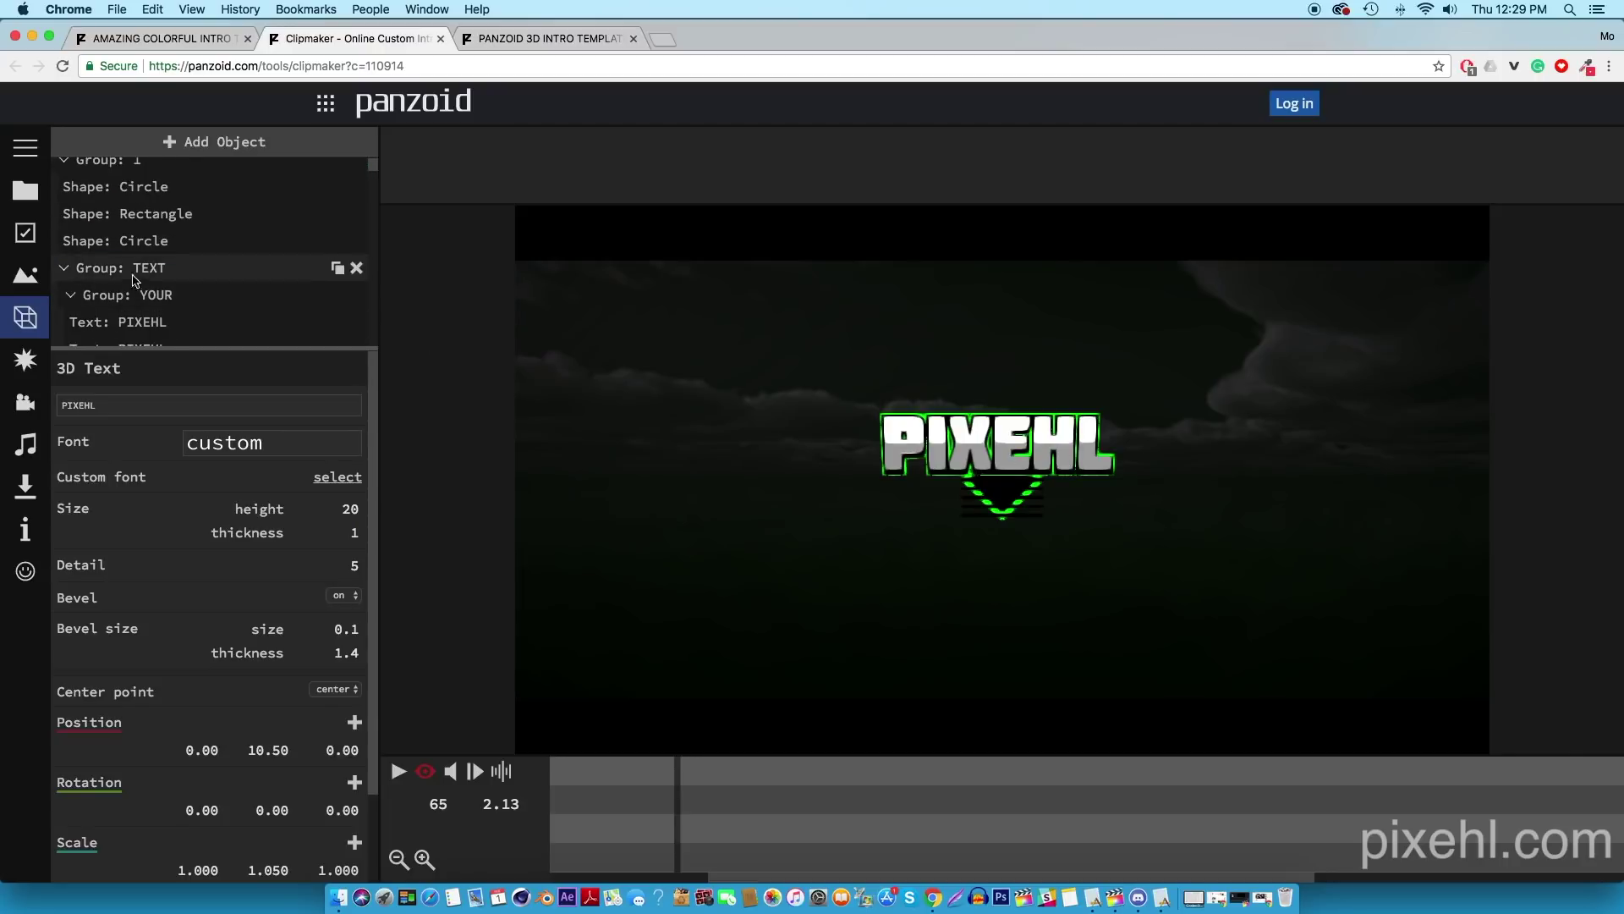
- Give Group: TEXT a Position of 0.00, -5.60, 10.00 to centre PIXEHL
left_click(88, 272)
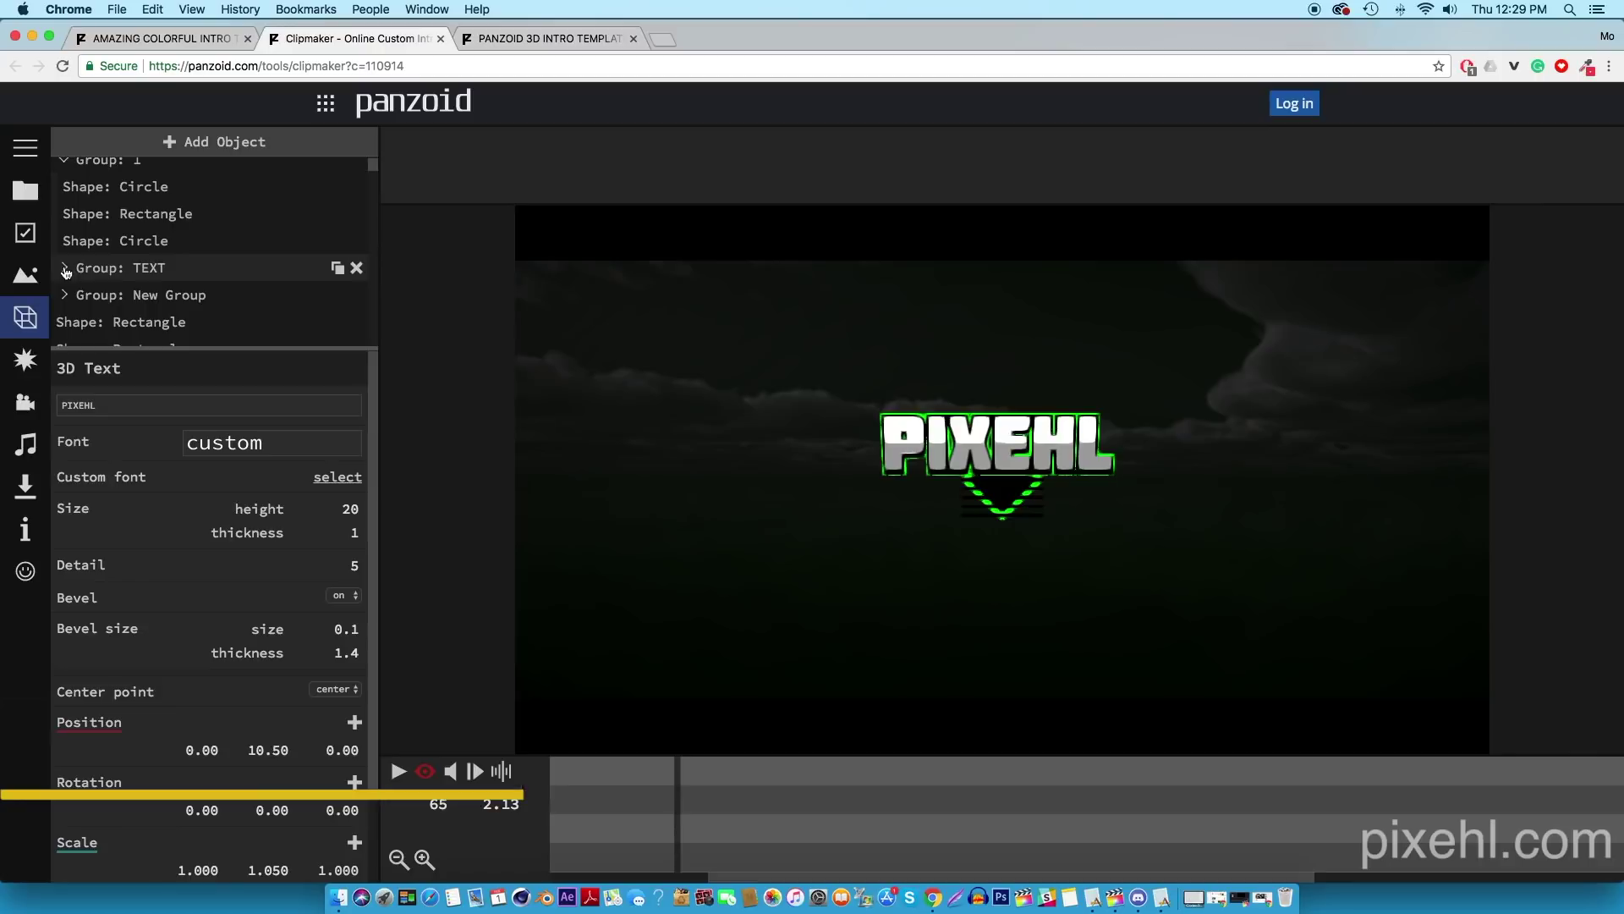
left_click(127, 269)
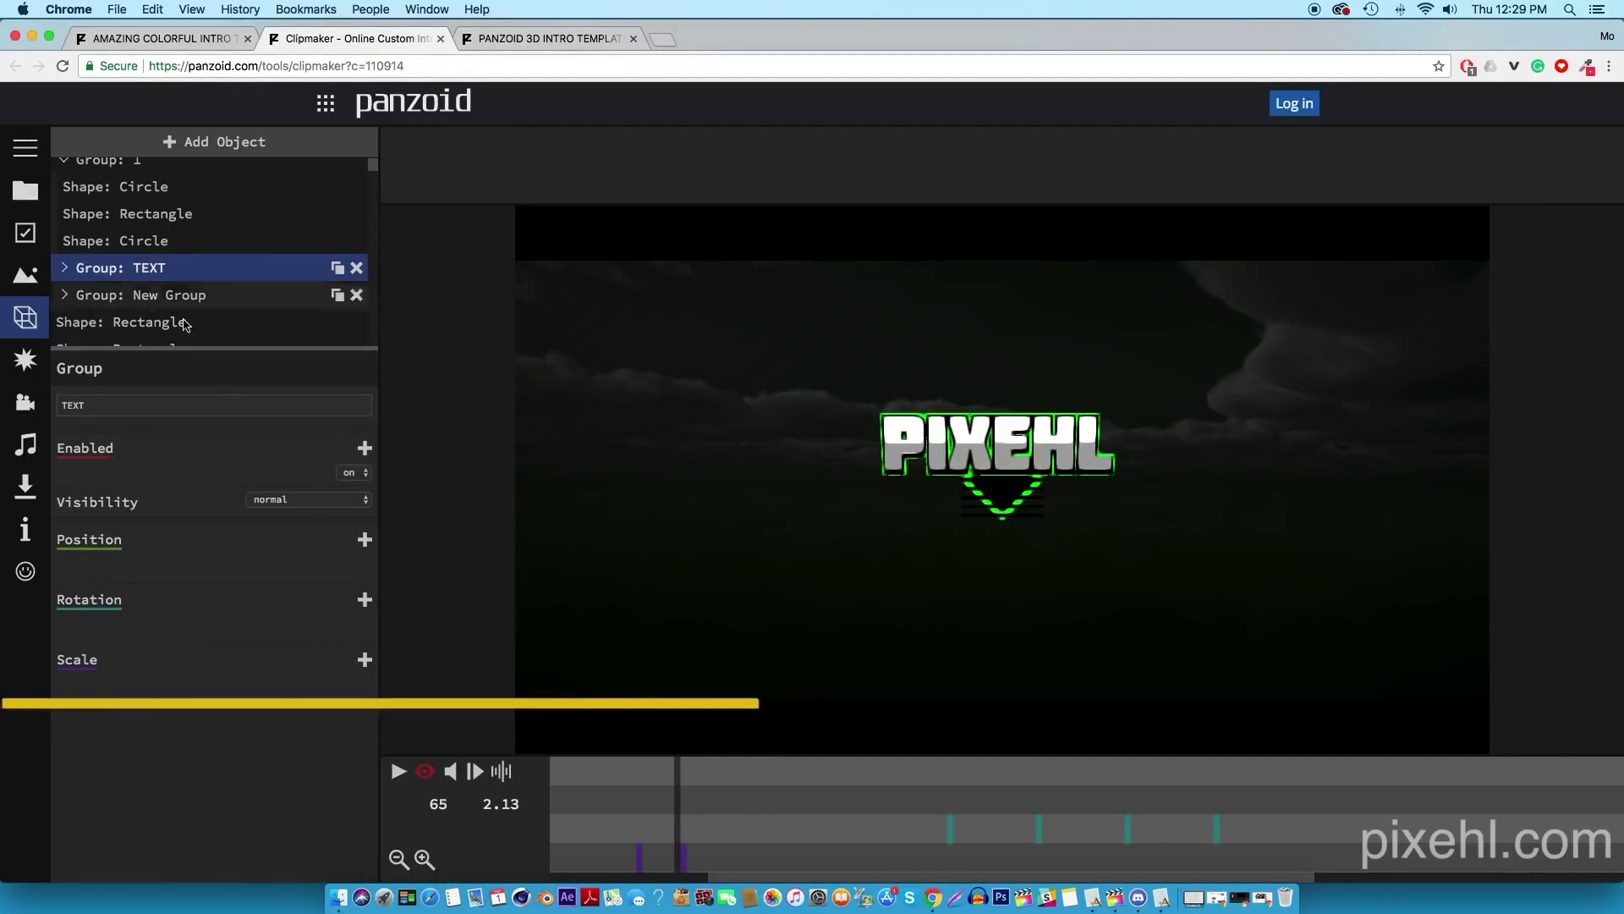
left_click(365, 539)
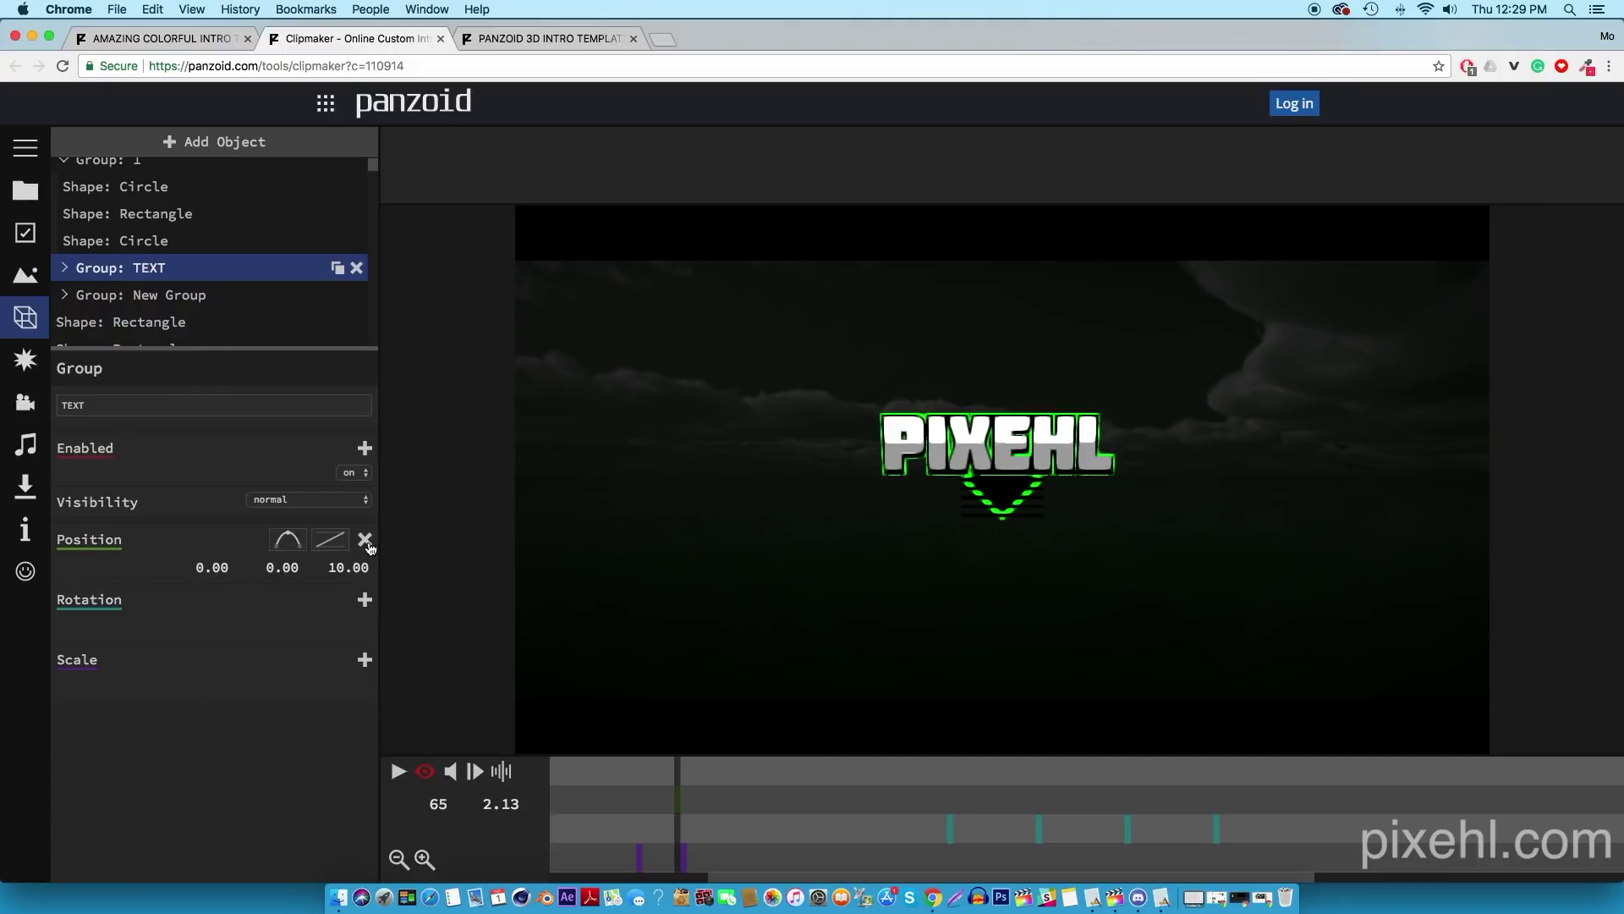
left_click_drag(280, 568, 290, 569)
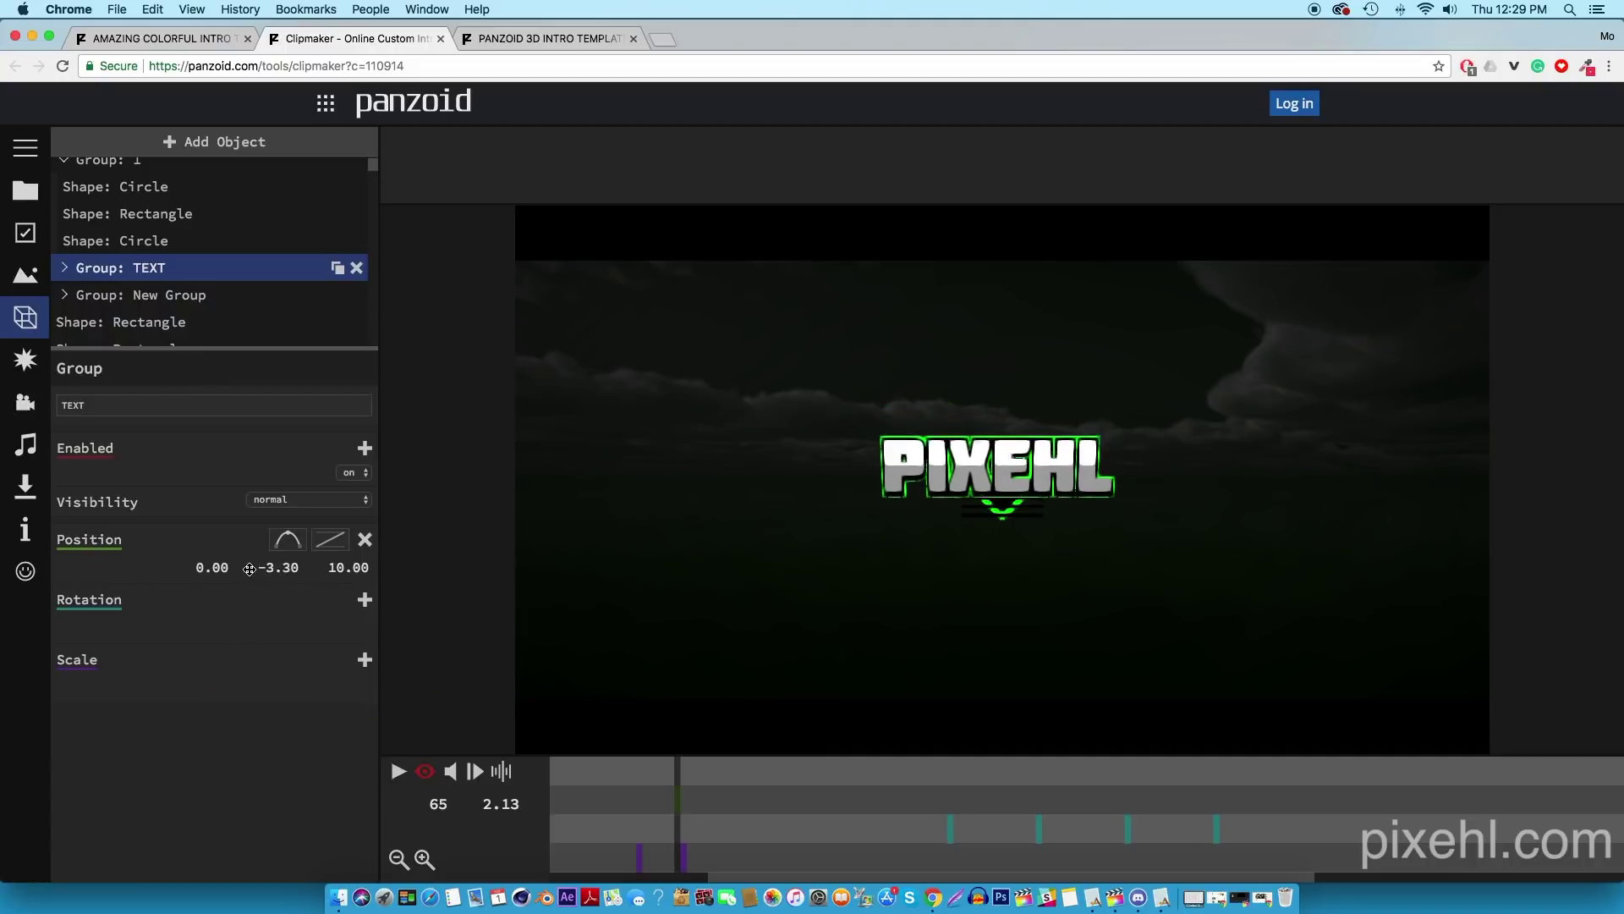
left_click_drag(250, 569, 236, 570)
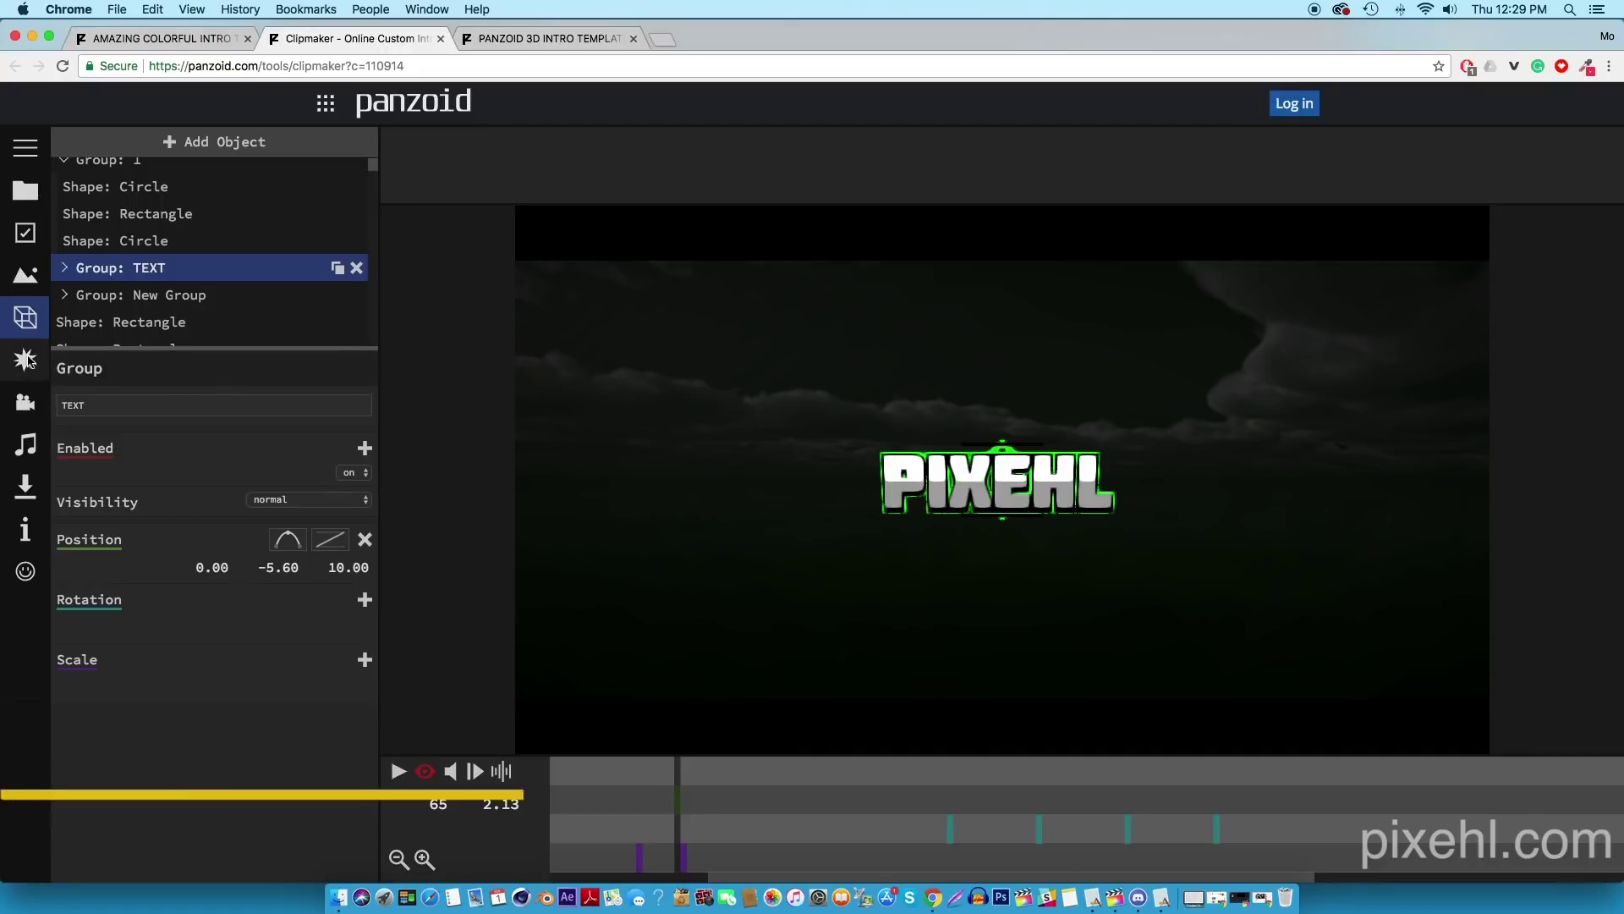
- Browse the FX effects list, then check the Camera and Audio track settings
left_click(20, 368)
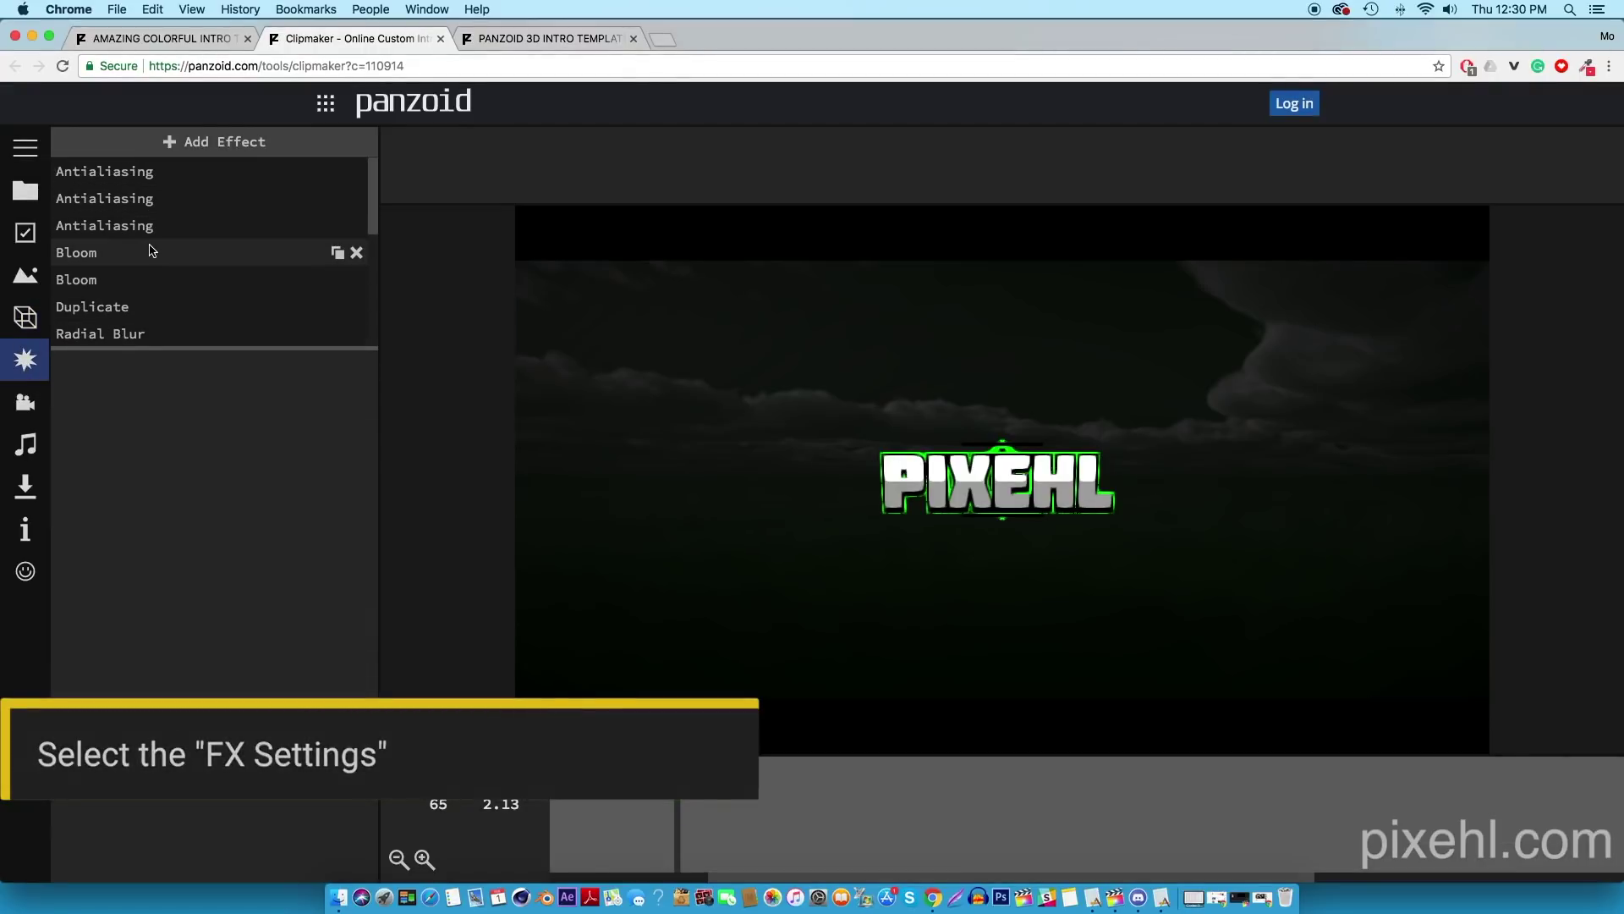
scroll(161, 270, "down", 8)
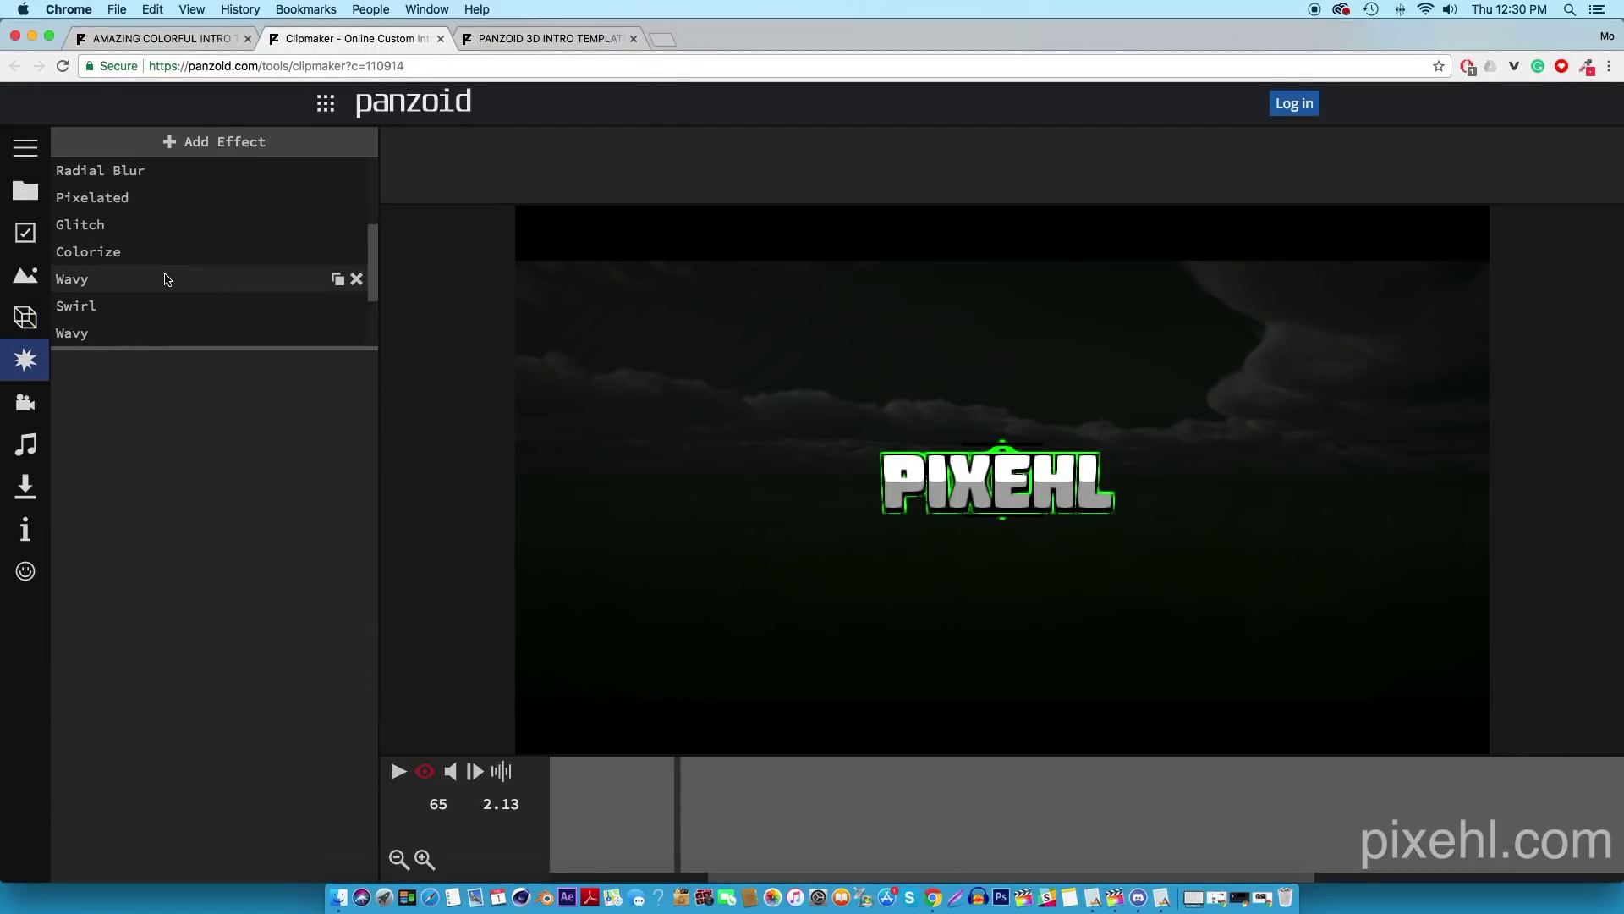
scroll(194, 296, "down", 1)
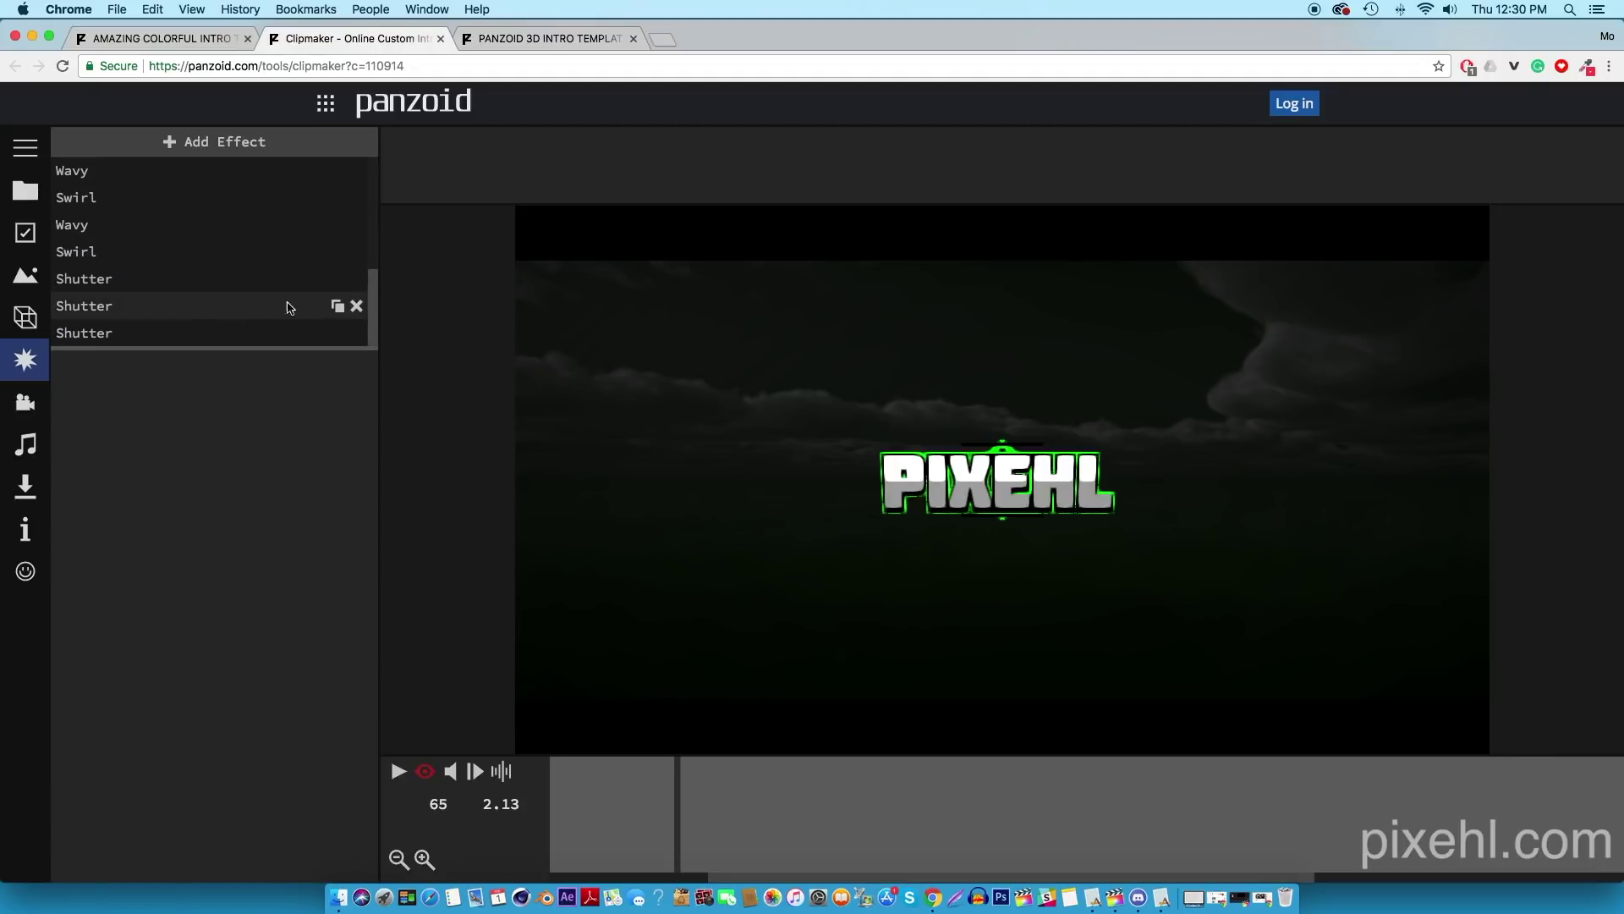
left_click(25, 402)
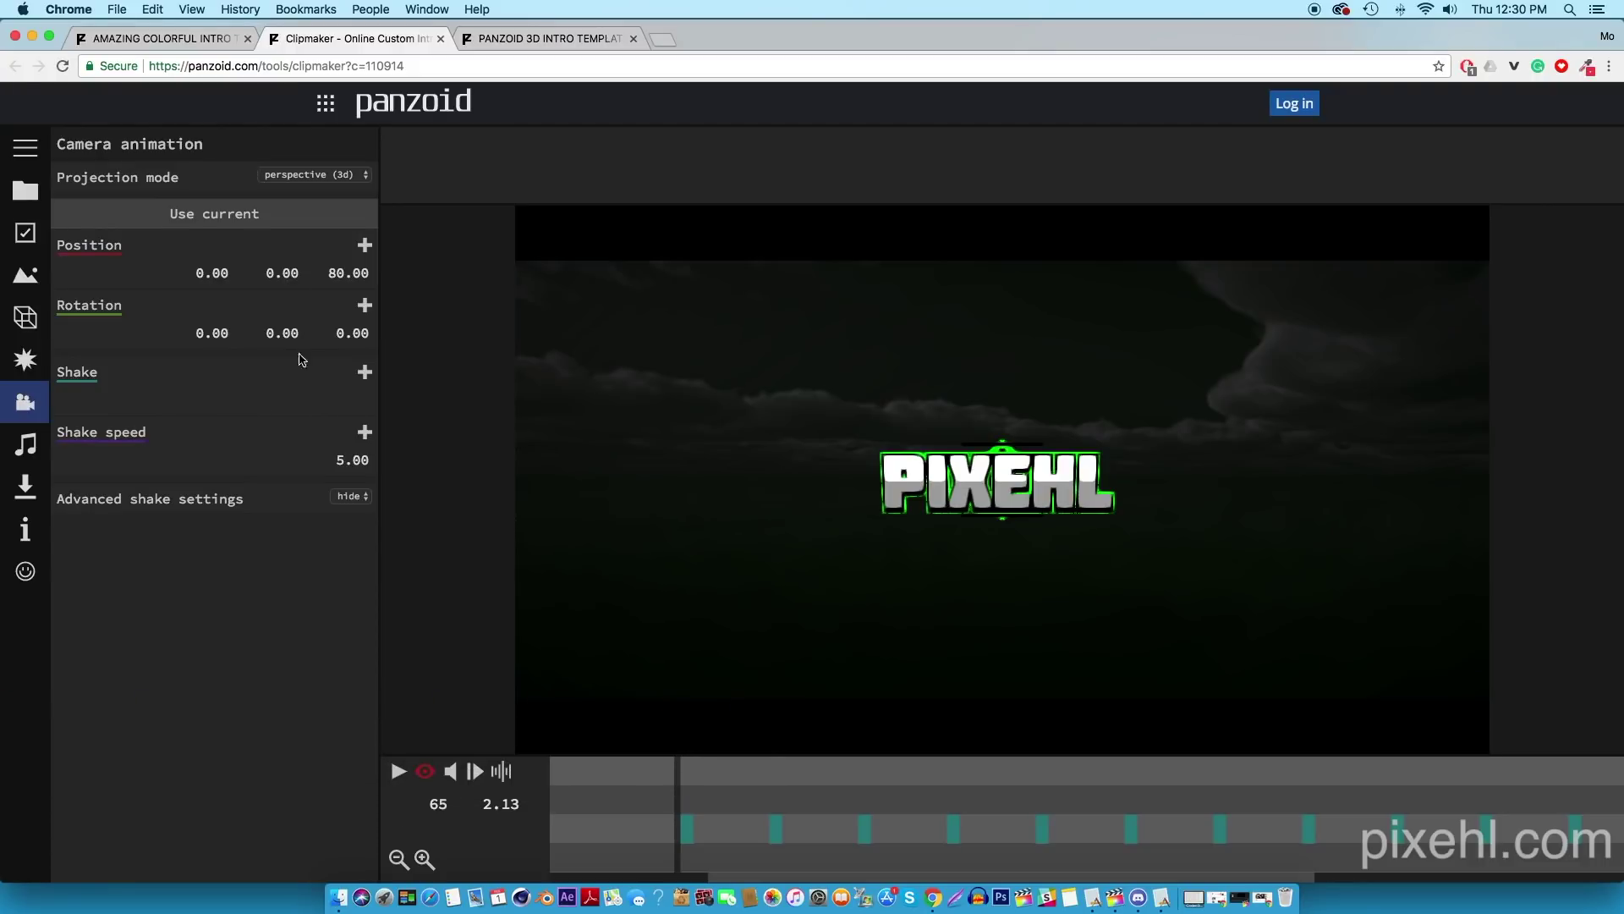
left_click(25, 444)
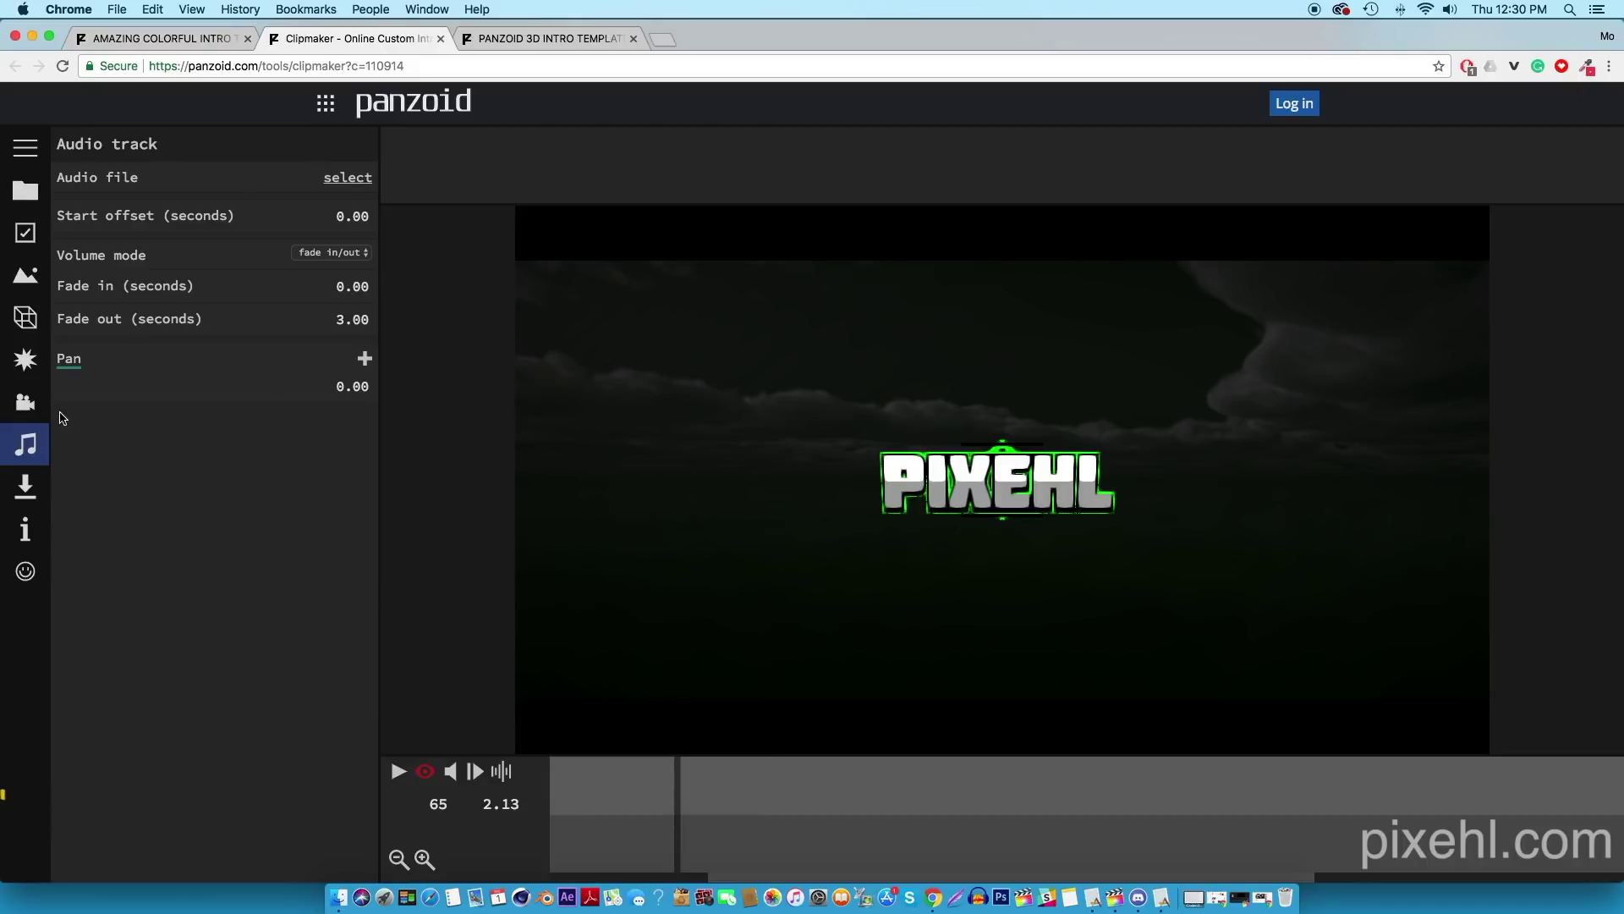
- Keep .mkv (vp8/opus) as the download format and start the video render
left_click(25, 489)
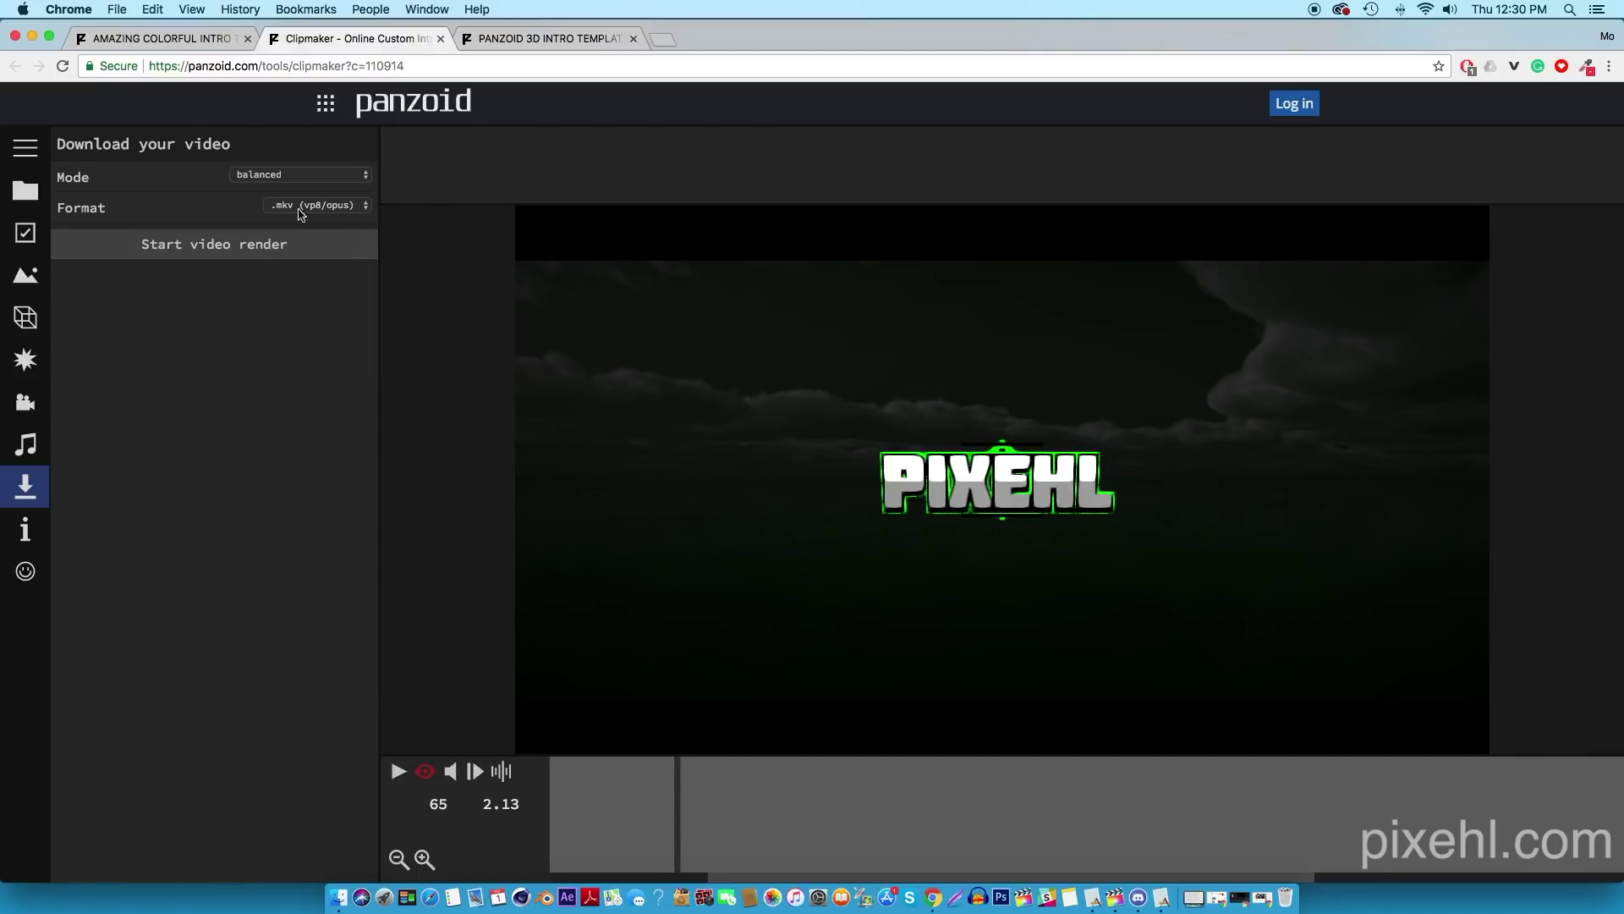
left_click(339, 209)
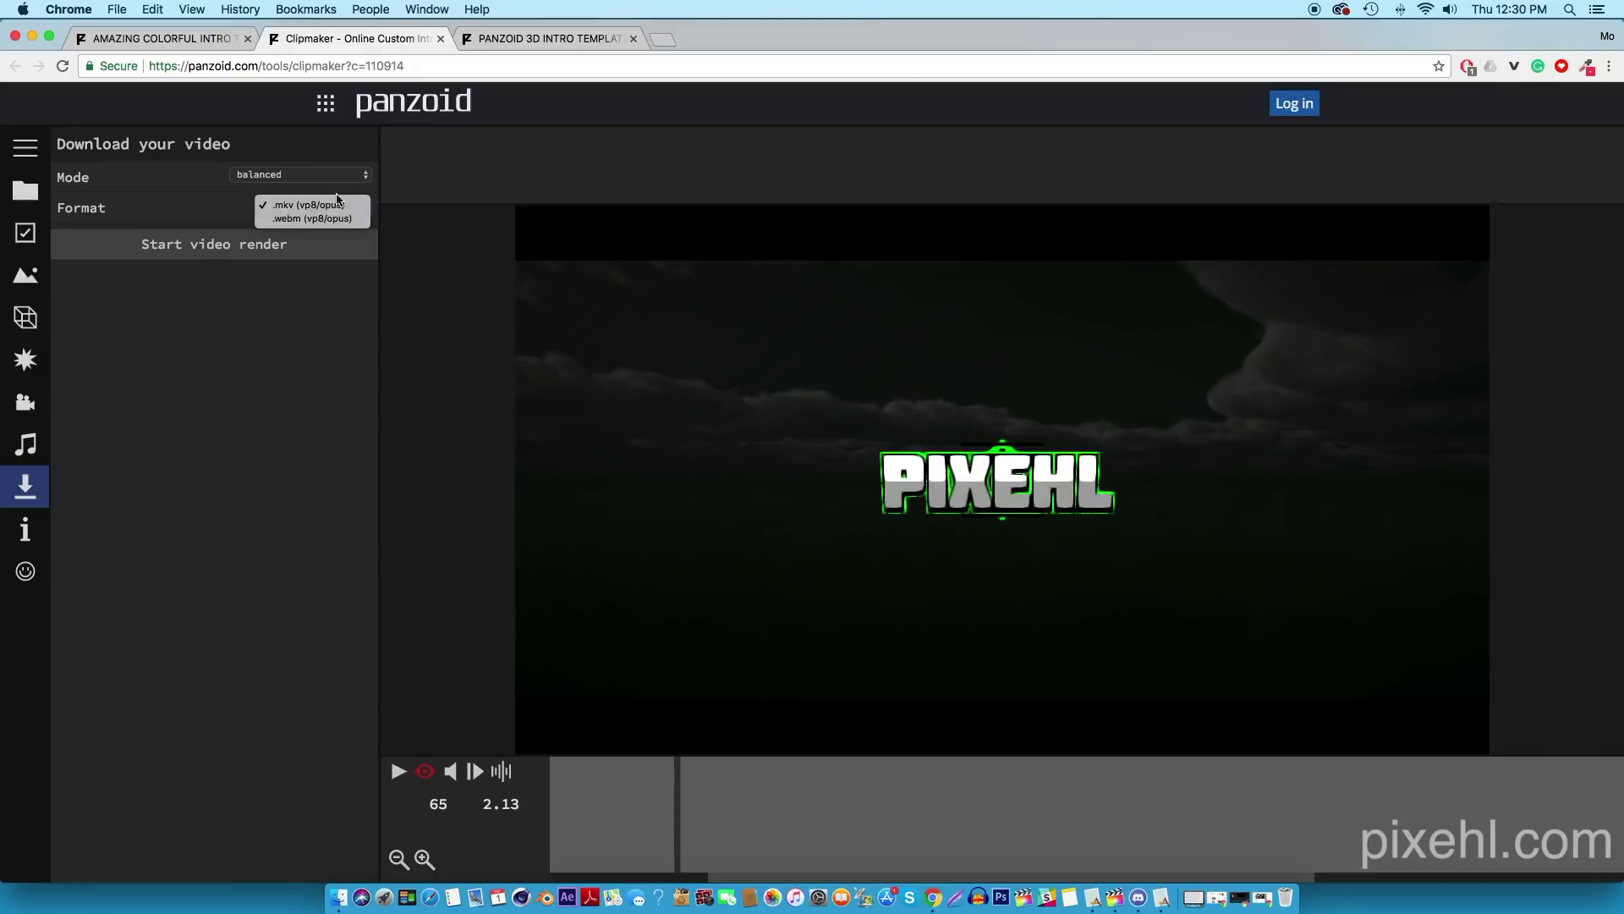
left_click(344, 205)
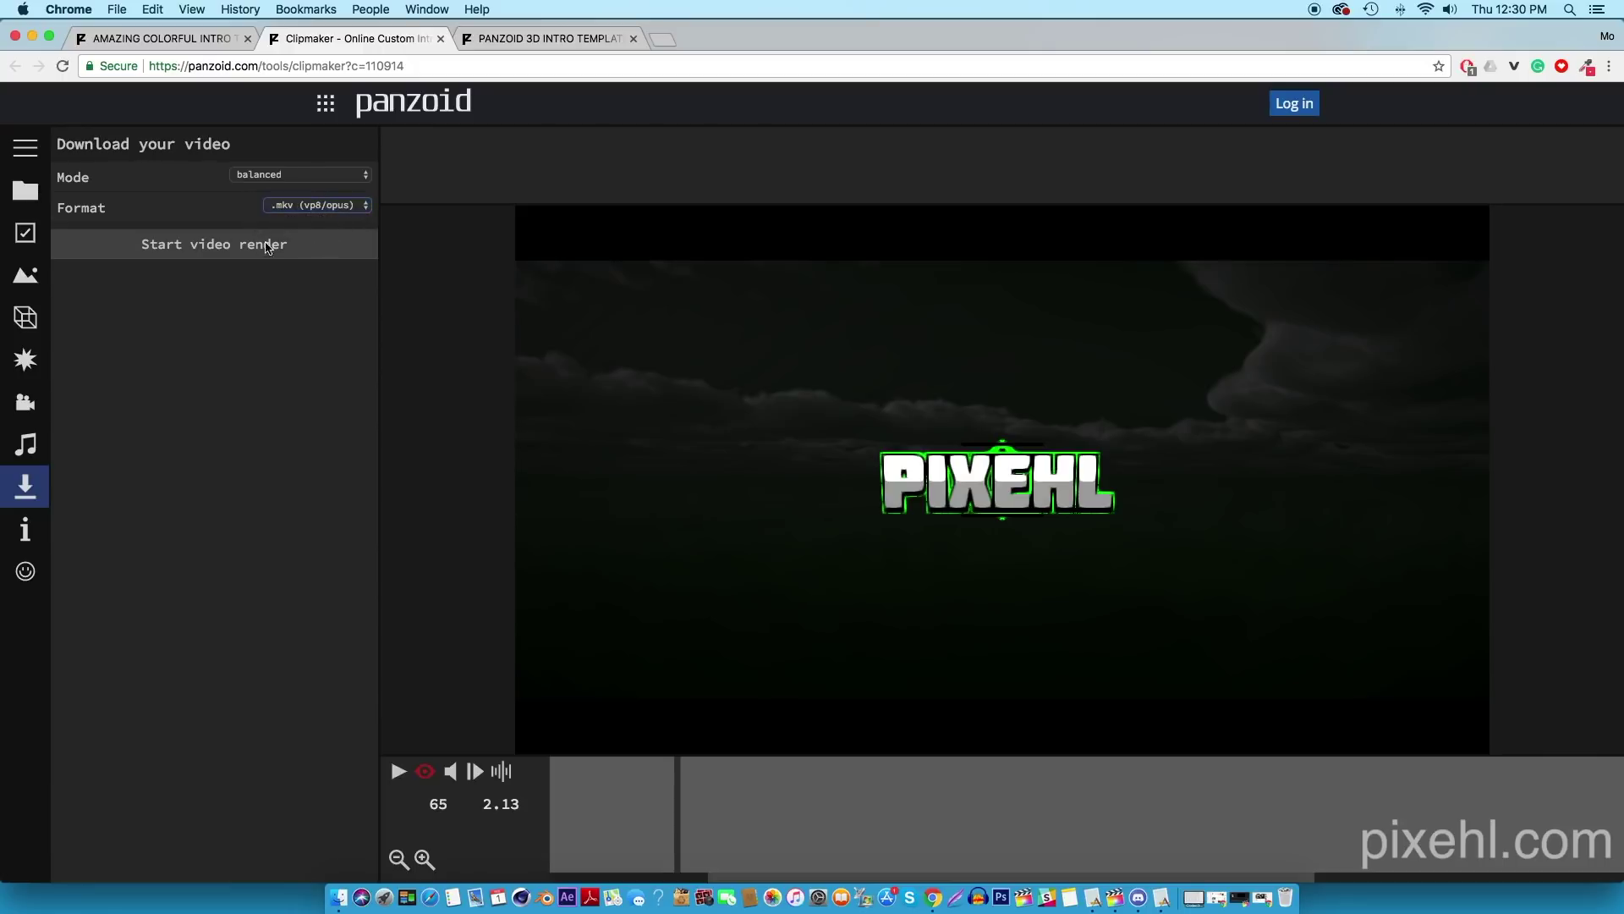
left_click(299, 257)
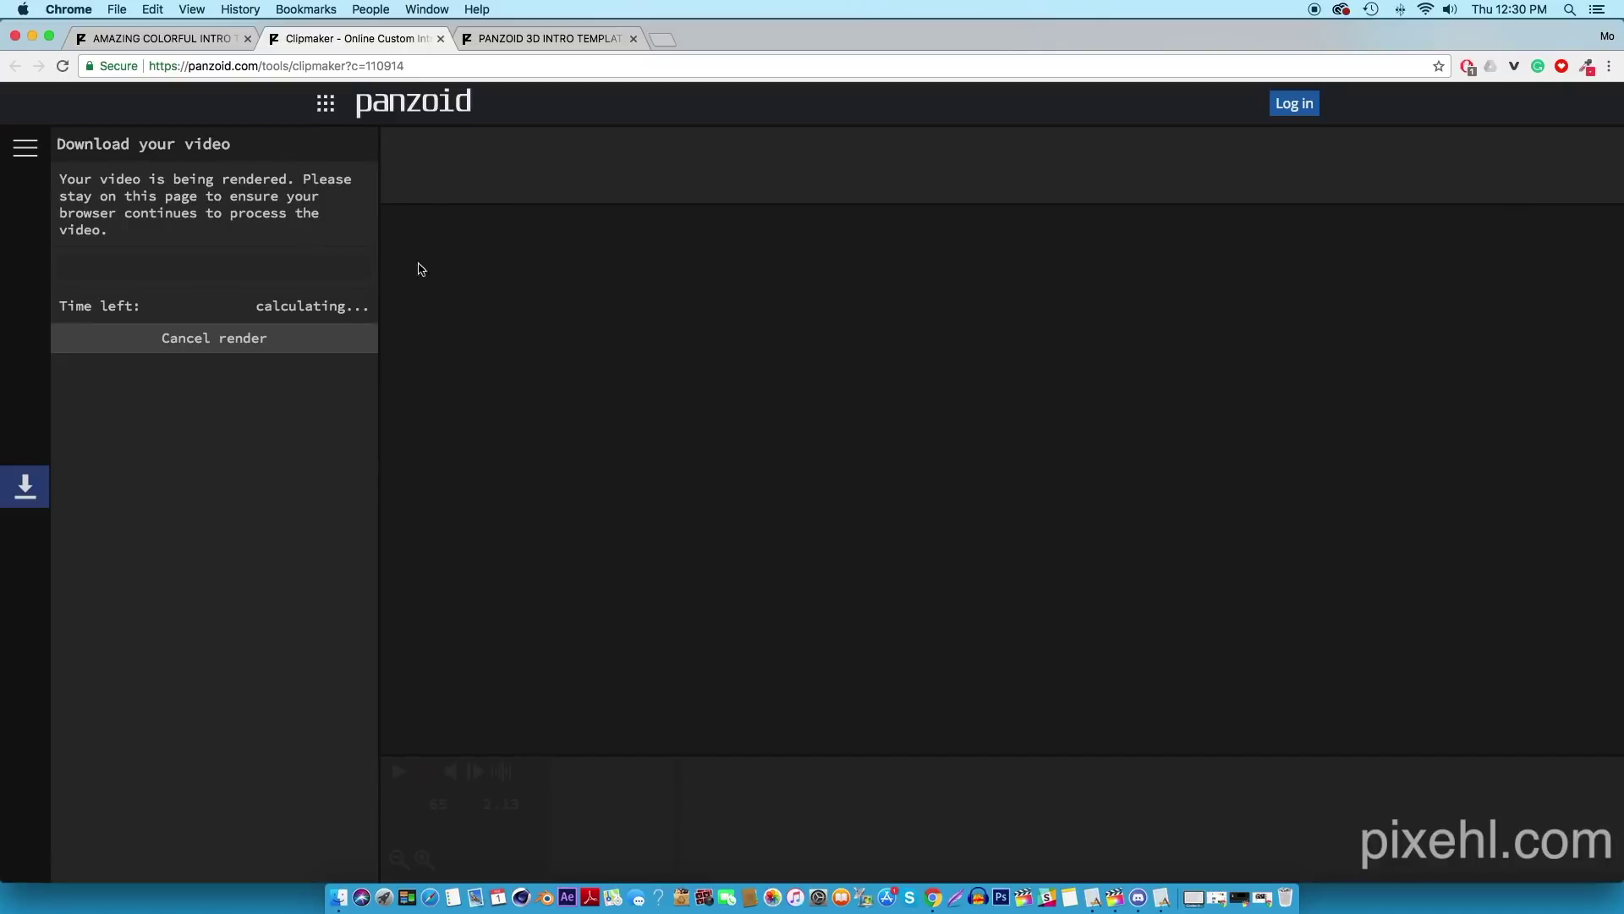